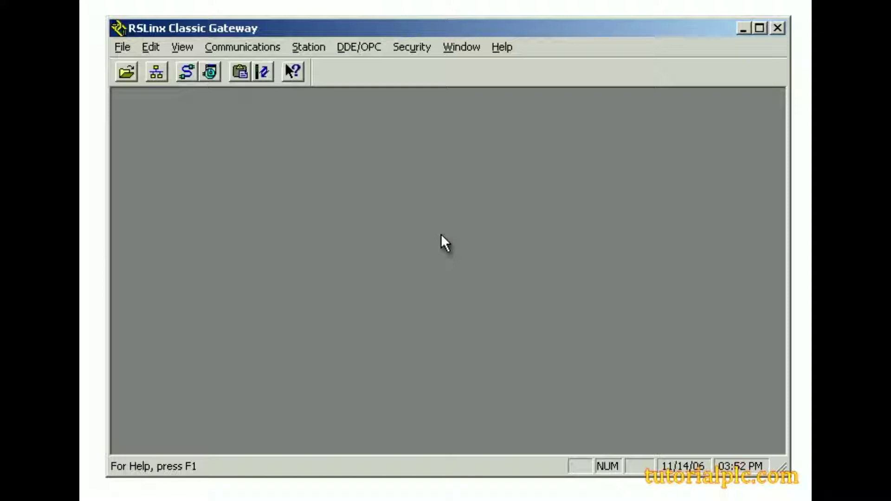
Step: Launch RSLogix 500 Pro from its desktop shortcut and begin opening an existing project
{"action": "left_click", "coordinate": [193, 76]}
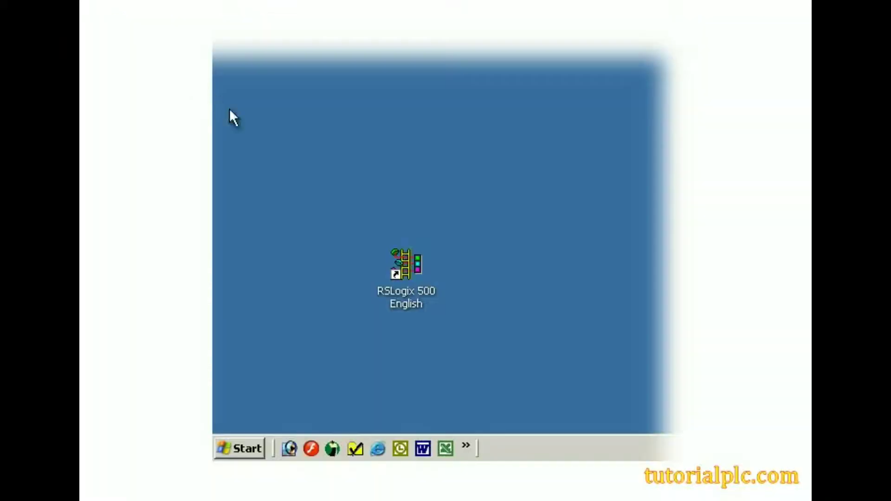
{"action": "double_click", "coordinate": [409, 268]}
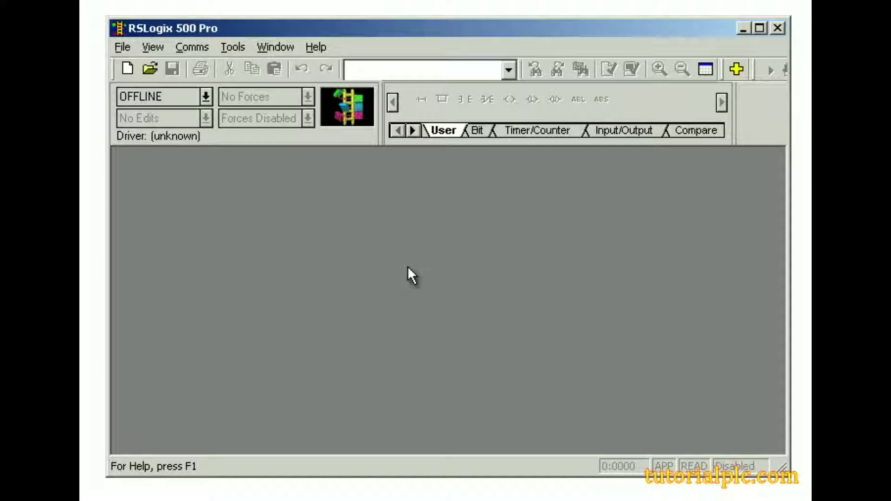
{"action": "left_click", "coordinate": [155, 71]}
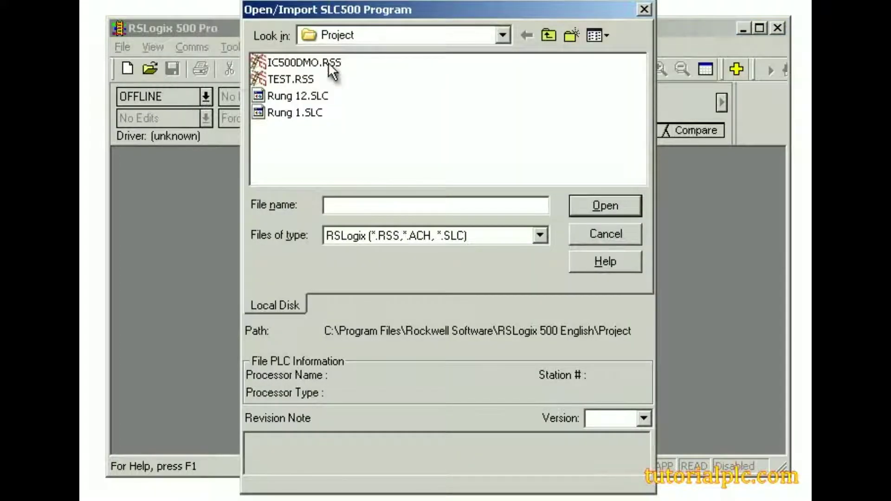
Step: Open the IC500DMO.RSS project from the Project folder
{"action": "left_click", "coordinate": [343, 62]}
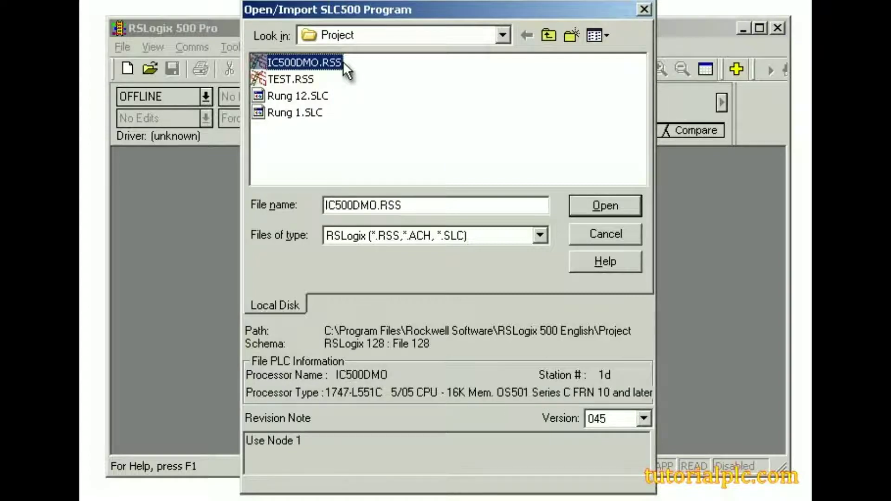
{"action": "left_click", "coordinate": [622, 206]}
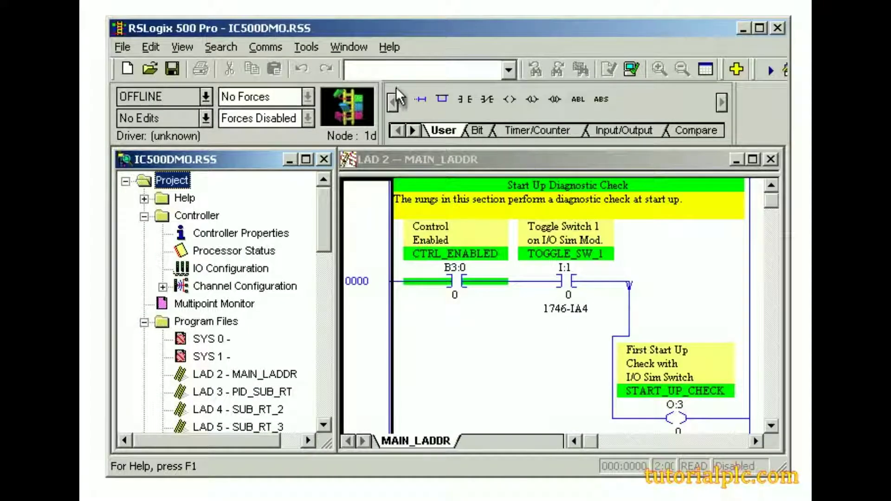
{"action": "left_click", "coordinate": [320, 46]}
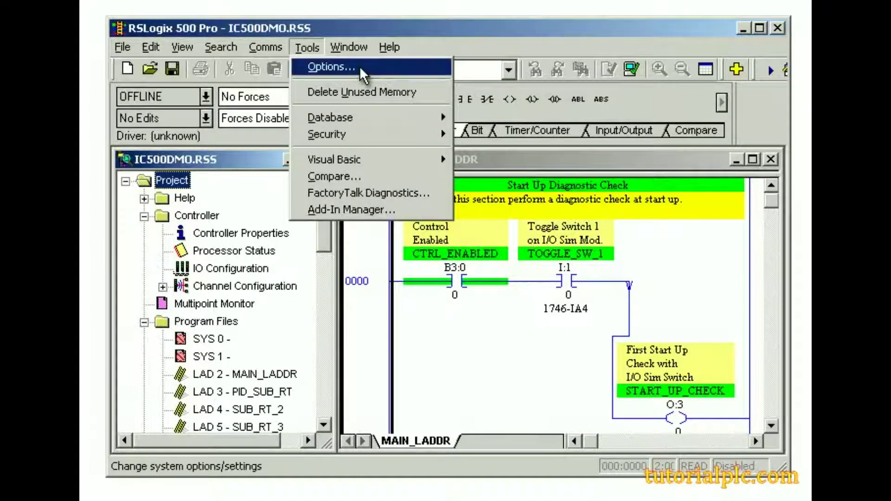
Step: Set the system communications driver to AB_DF1-1 and apply it to this project
{"action": "left_click", "coordinate": [332, 67]}
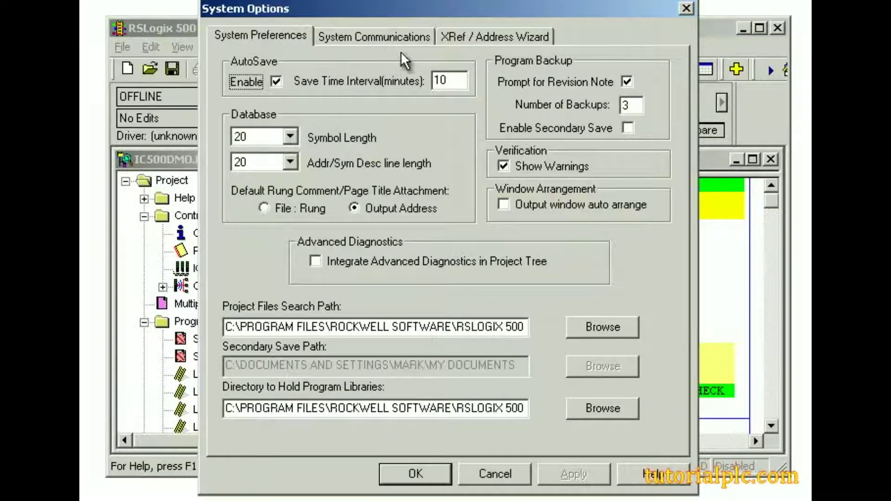
{"action": "left_click", "coordinate": [432, 40]}
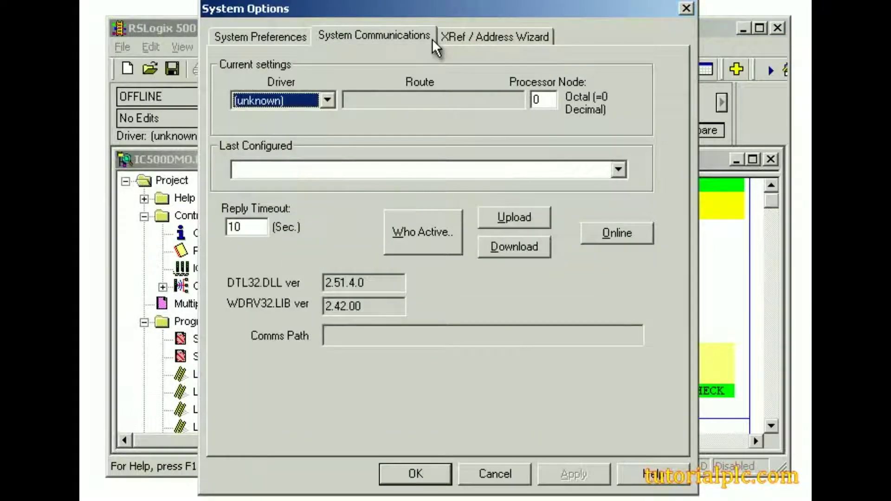
{"action": "left_click", "coordinate": [329, 101]}
{"action": "left_click", "coordinate": [283, 118]}
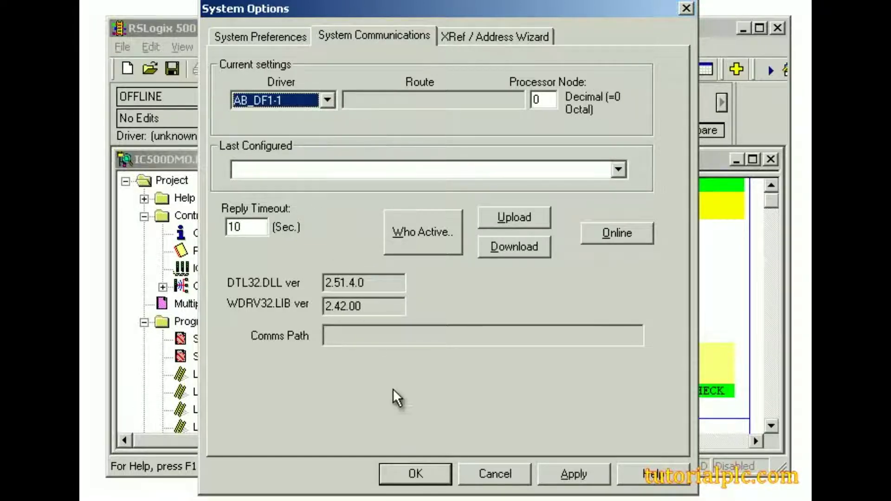
{"action": "left_click", "coordinate": [429, 479]}
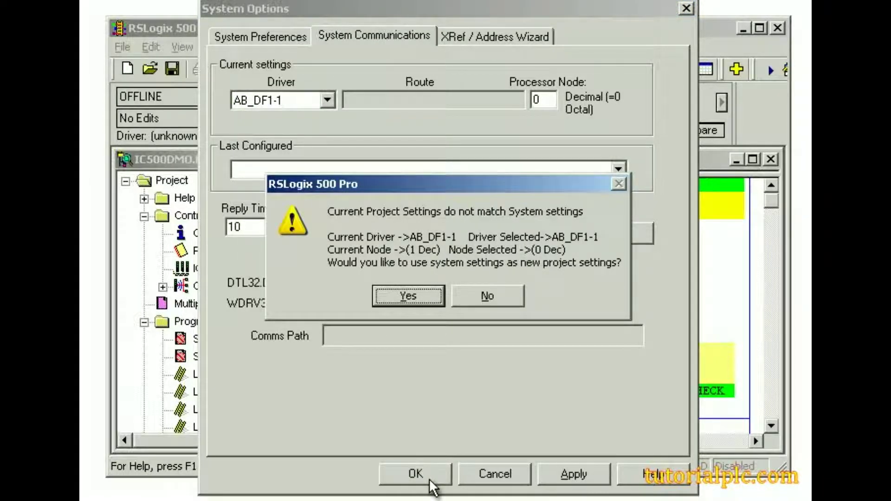
{"action": "left_click", "coordinate": [425, 296]}
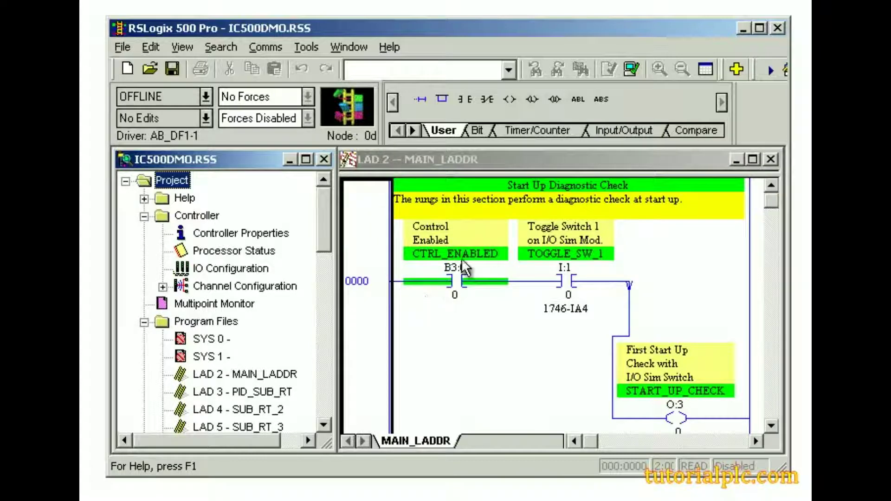
Step: Verify the IC500DMO project, finding no errors
{"action": "left_click", "coordinate": [637, 71]}
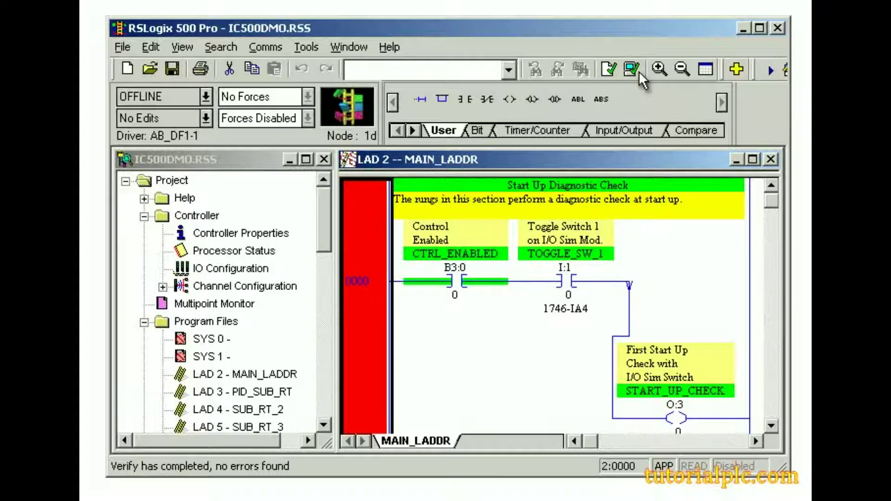
{"action": "left_click", "coordinate": [284, 48]}
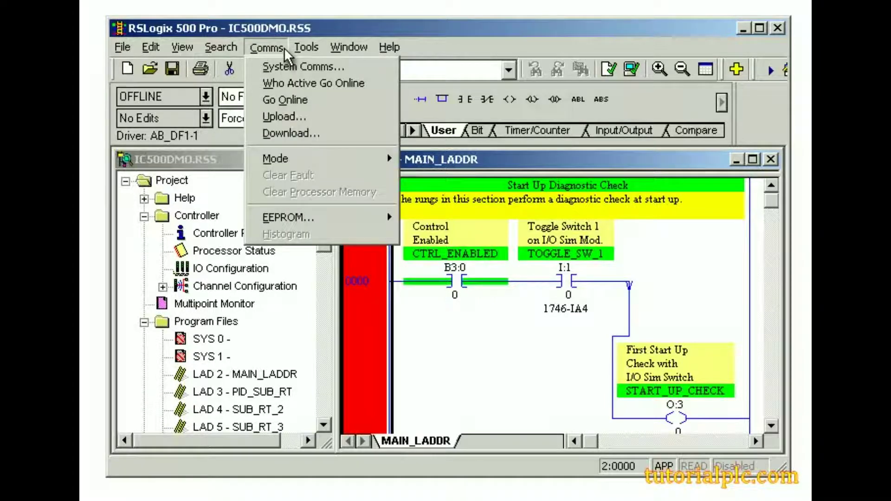
Step: Browse AB_DF1-1, select the SLC-5/05 at node 01 and start the download
{"action": "left_click", "coordinate": [349, 68]}
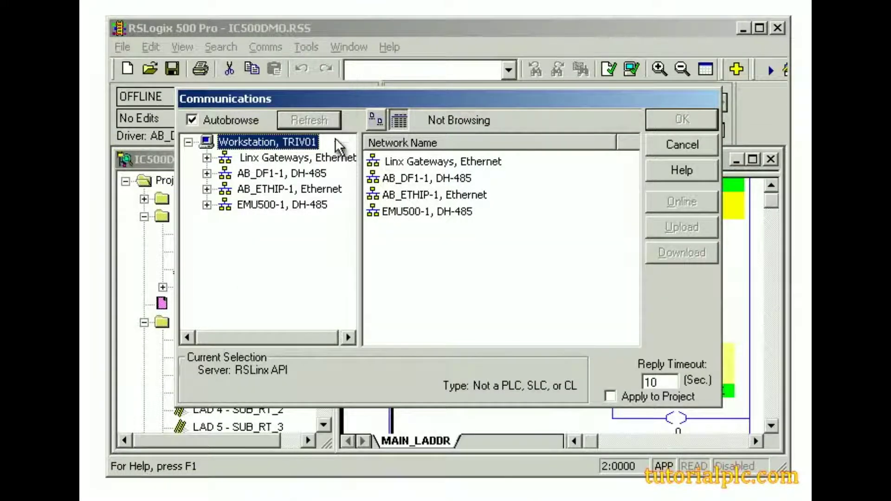
{"action": "left_click", "coordinate": [327, 174]}
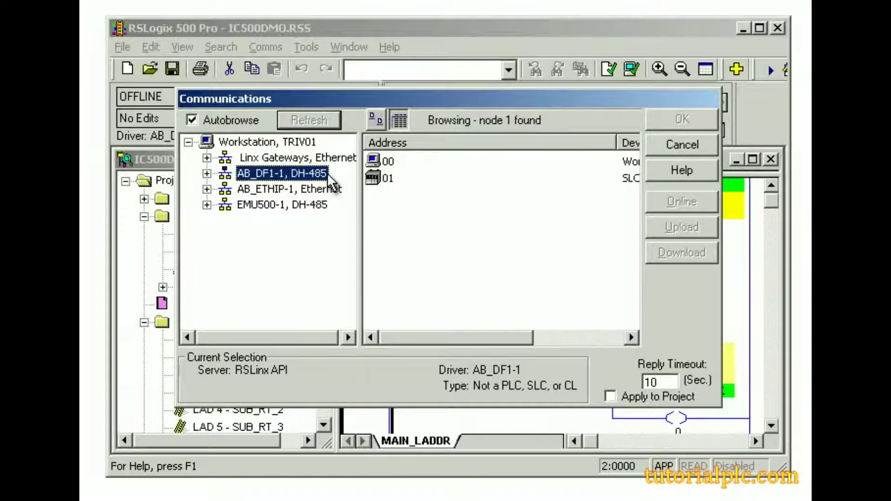
{"action": "left_click", "coordinate": [391, 179]}
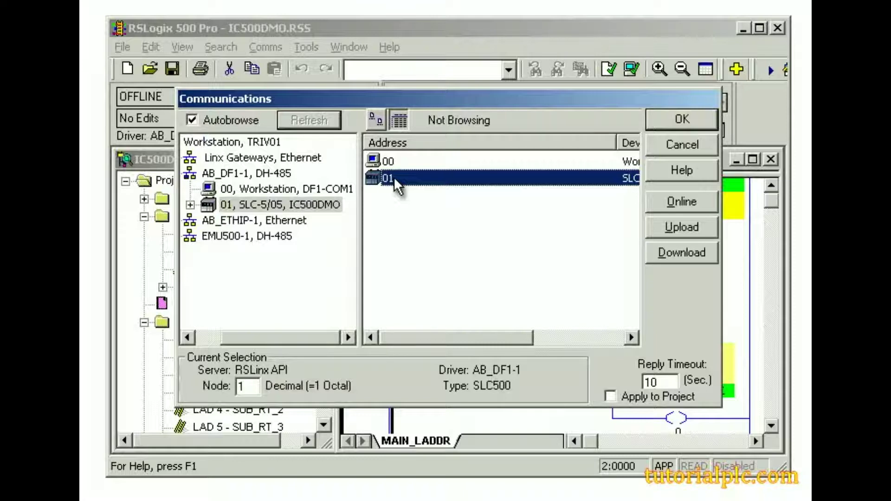
{"action": "left_click", "coordinate": [708, 255]}
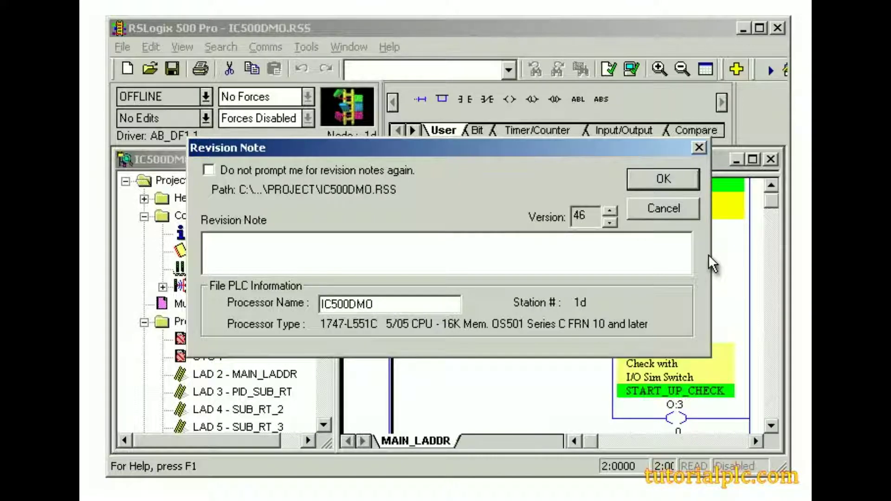
Step: Download with the revision note 'Downloaded using DF1 driver' and accept going online
{"action": "type", "text": "Downloaded using"}
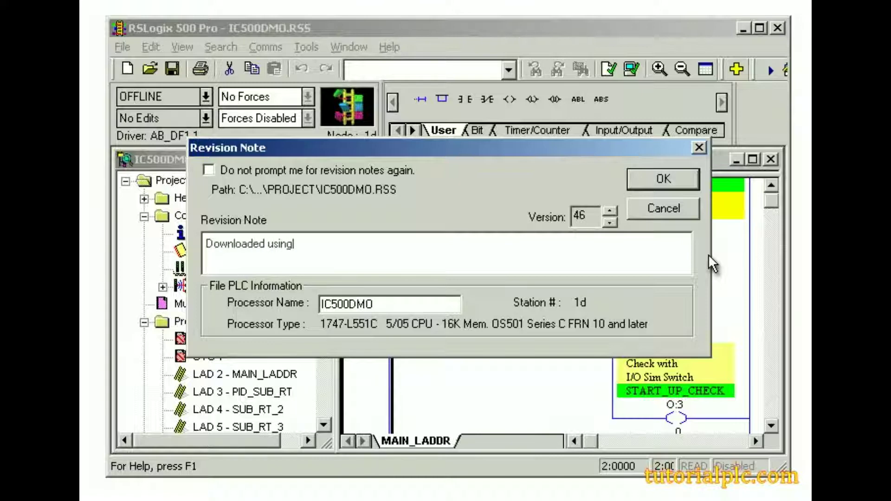
{"action": "type", "text": " DF1 driver"}
{"action": "left_click", "coordinate": [679, 176]}
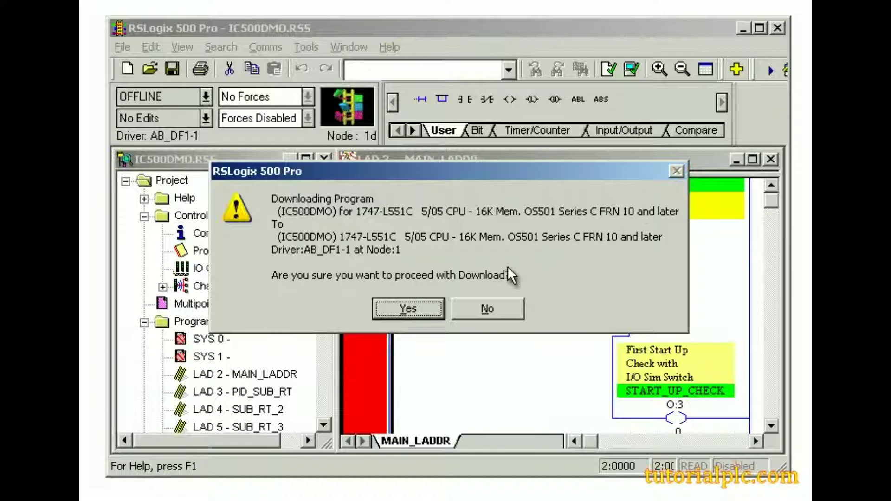
{"action": "left_click", "coordinate": [421, 310]}
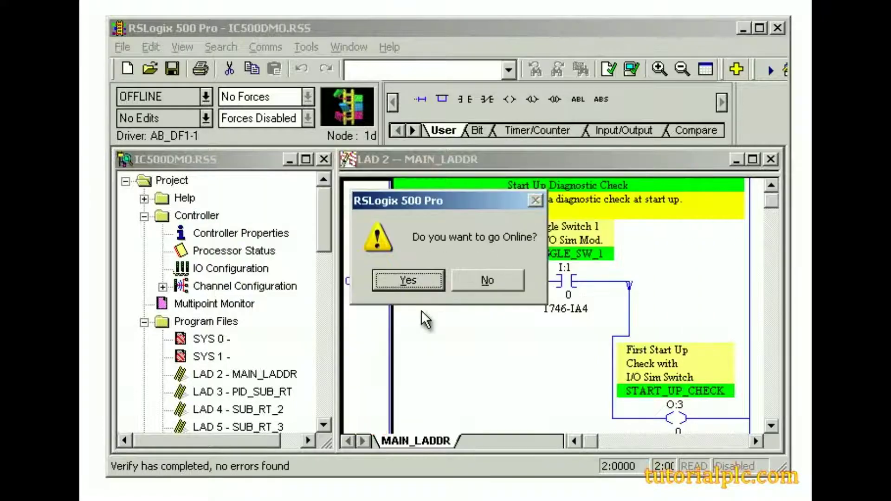
{"action": "key", "text": "Return"}
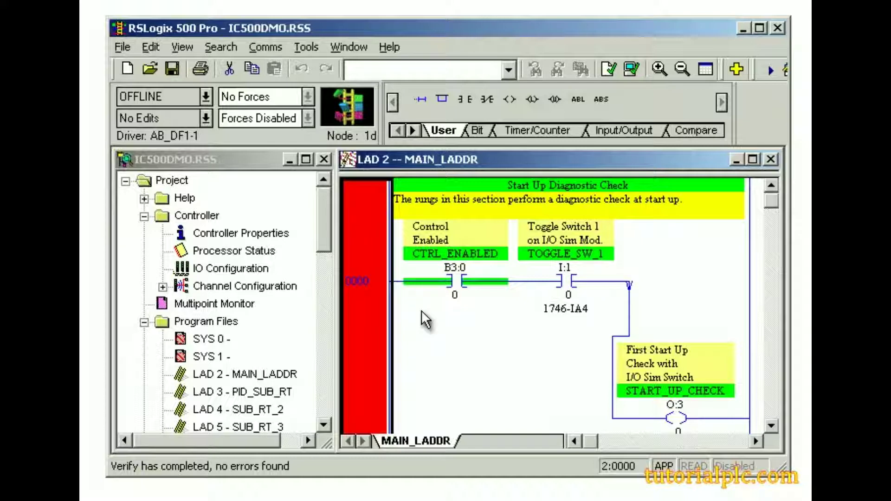
Step: Start another download of IC500DMO from the OFFLINE processor-mode dropdown
{"action": "left_click", "coordinate": [279, 48]}
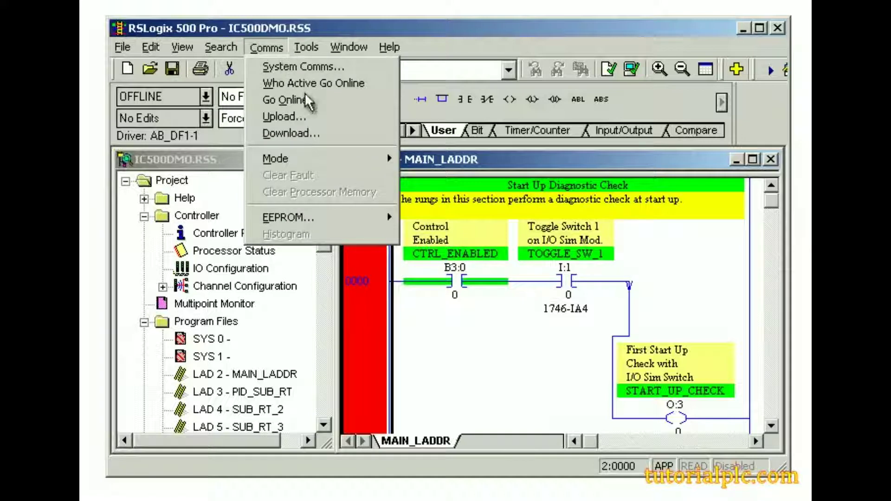
{"action": "left_click", "coordinate": [327, 136]}
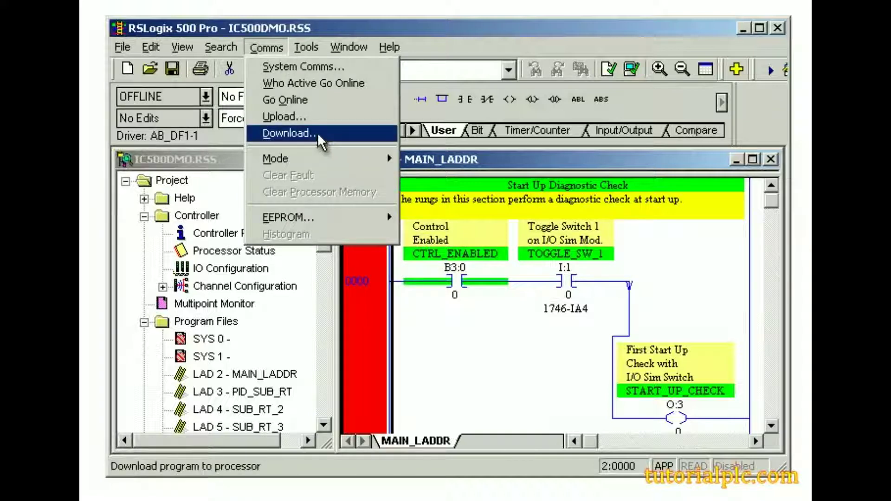
{"action": "left_click", "coordinate": [210, 100]}
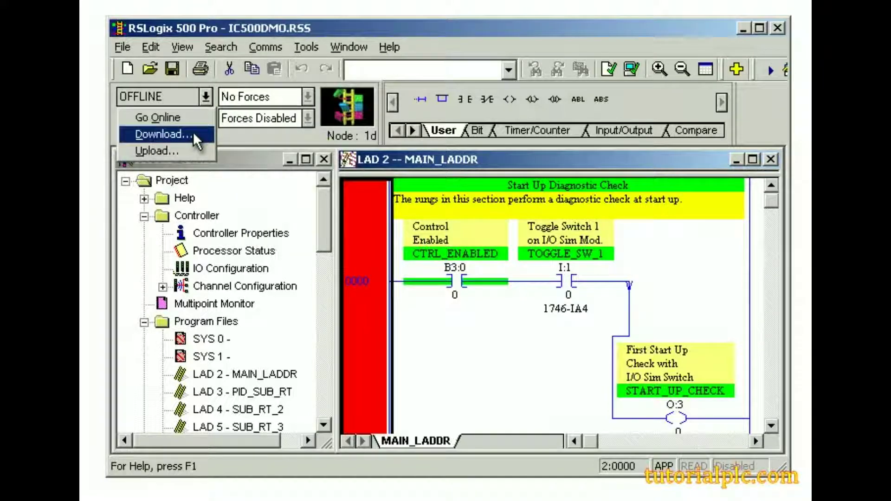
{"action": "left_click", "coordinate": [194, 132]}
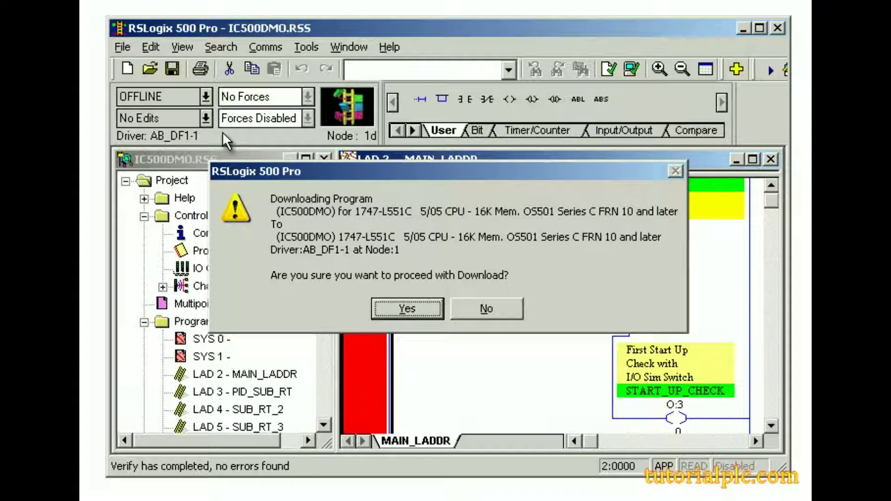
Step: Confirm the download and answer the program-mode, channel configuration, forces and run-mode prompts
{"action": "key", "text": "Return"}
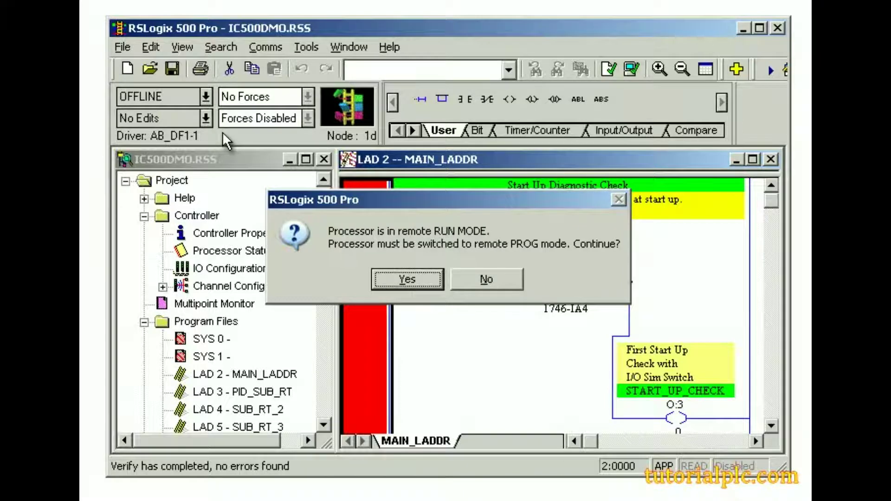
{"action": "key", "text": "Return"}
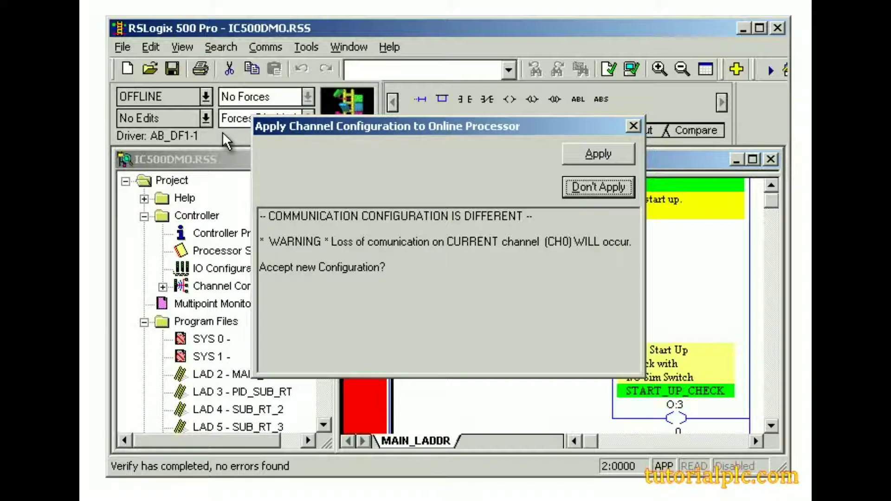
{"action": "key", "text": "Return"}
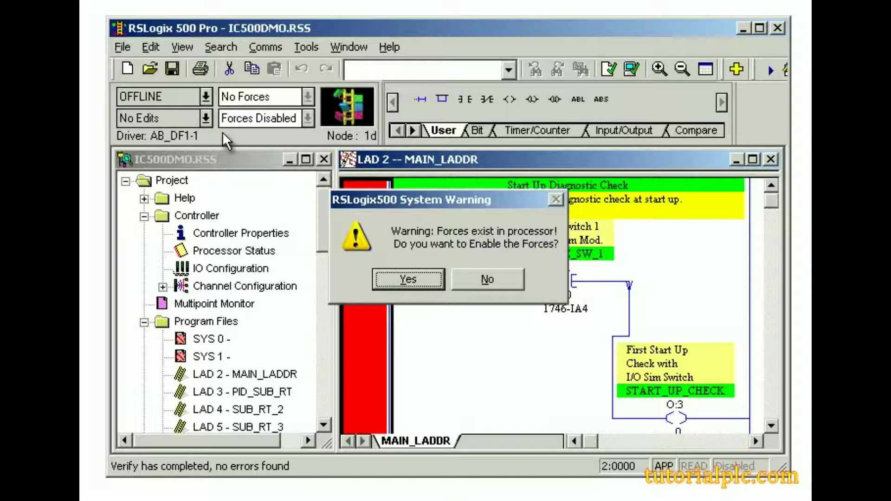
{"action": "key", "text": "Return"}
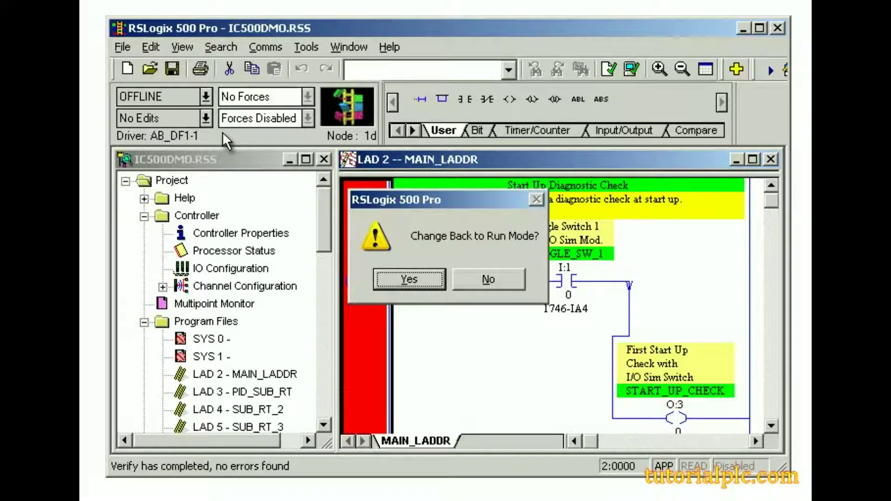
{"action": "key", "text": "Return"}
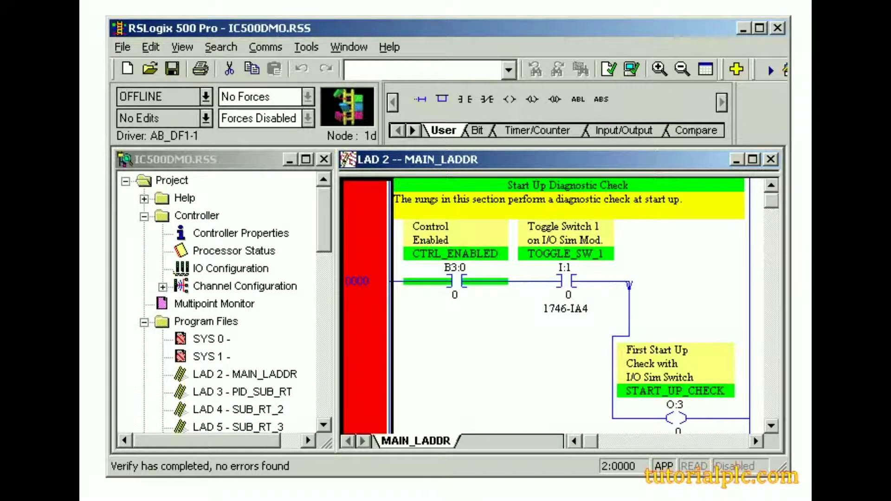
Step: Go online with the processor, now running in REMOTE RUN
{"action": "left_click", "coordinate": [222, 132]}
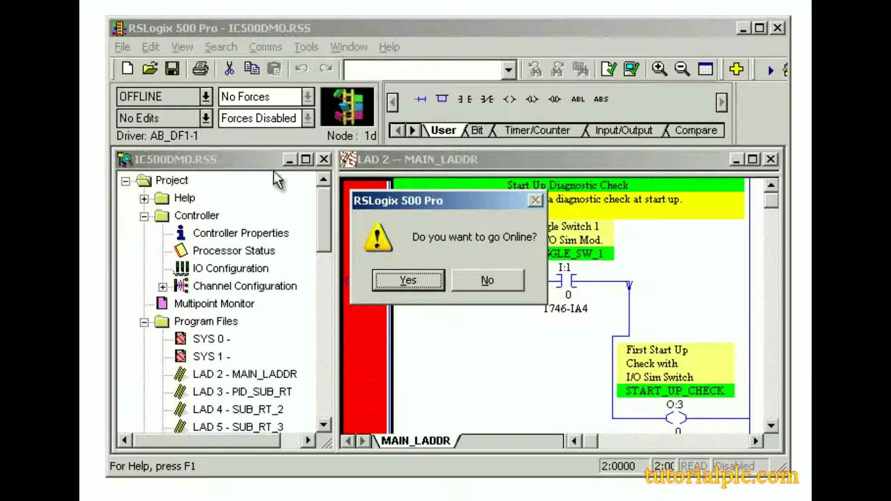
{"action": "left_click", "coordinate": [424, 284]}
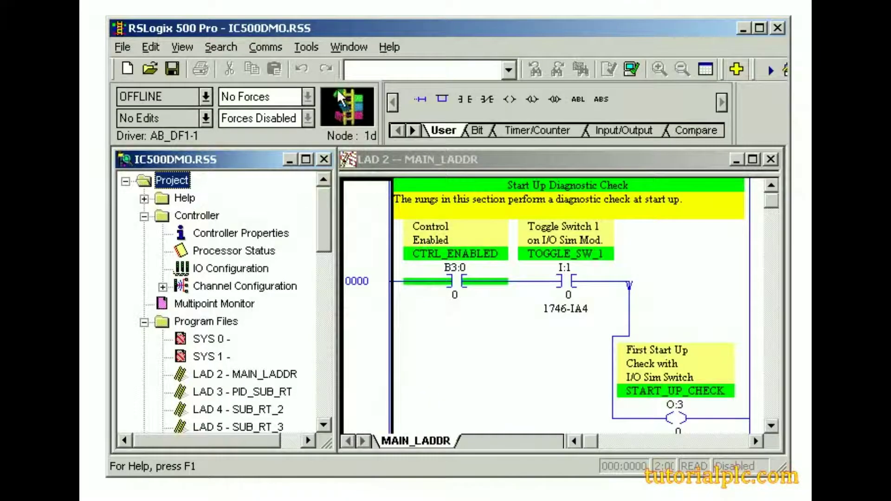
Step: Open the System Options dialog at System Preferences, showing AutoSave every 10 minutes
{"action": "left_click", "coordinate": [319, 50]}
{"action": "left_click", "coordinate": [357, 64]}
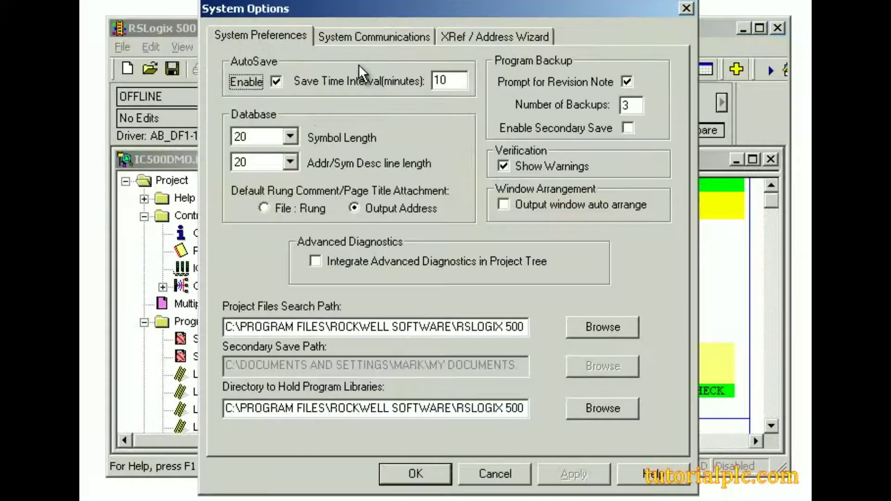
Step: Review the AB_DF1-1 driver and node on the System Communications tab, then close System Options
{"action": "left_click", "coordinate": [378, 43]}
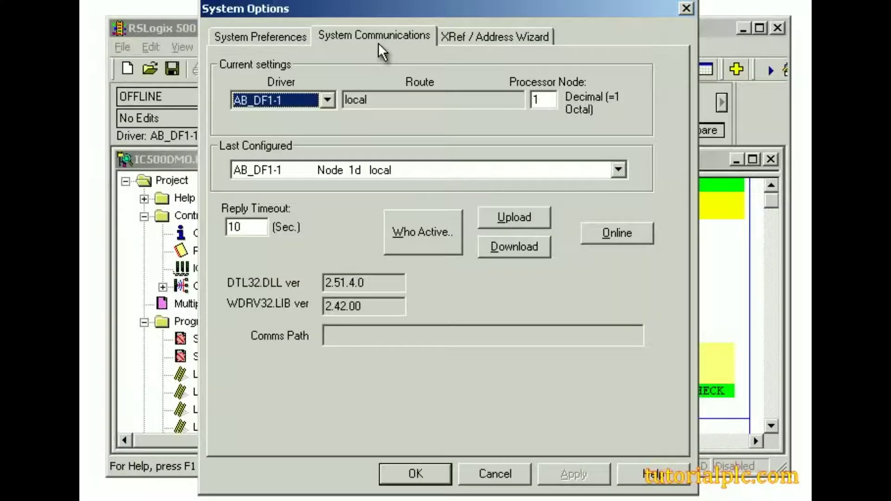
{"action": "key", "text": "Escape"}
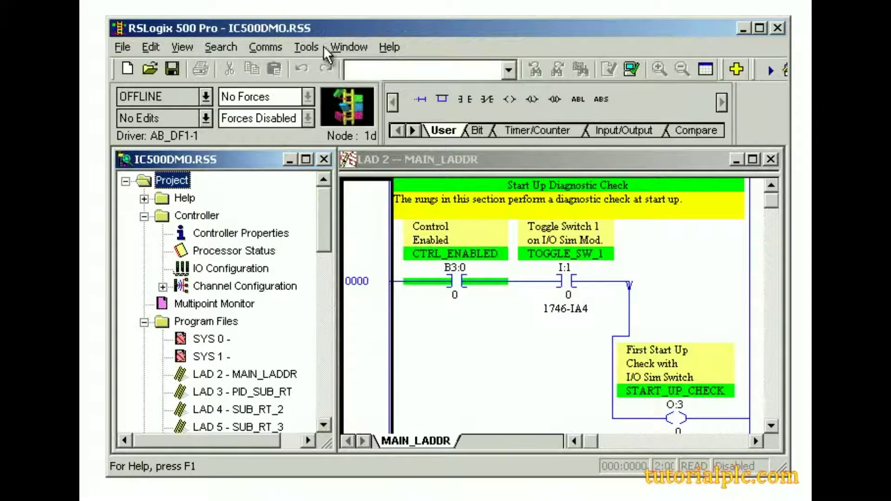
{"action": "left_click", "coordinate": [283, 47]}
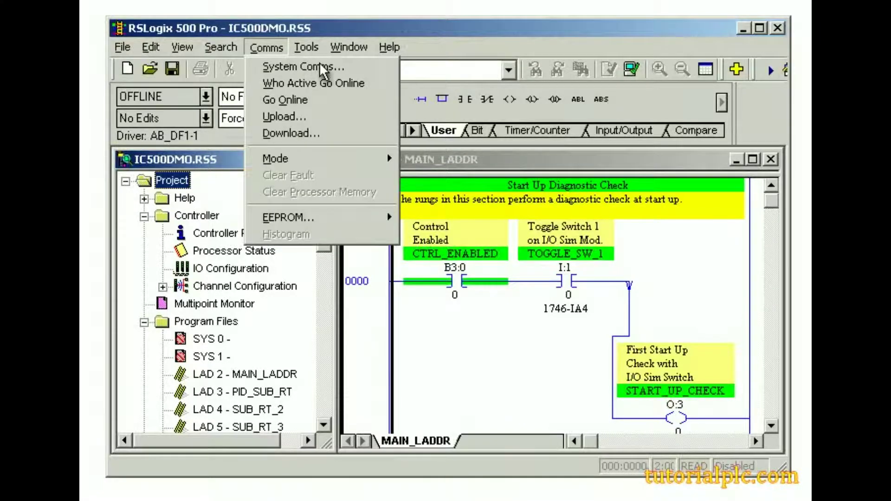
Step: Go online with the SLC-5/05 at node 01 on the AB_DF1-1 network via Who Active
{"action": "left_click", "coordinate": [357, 83]}
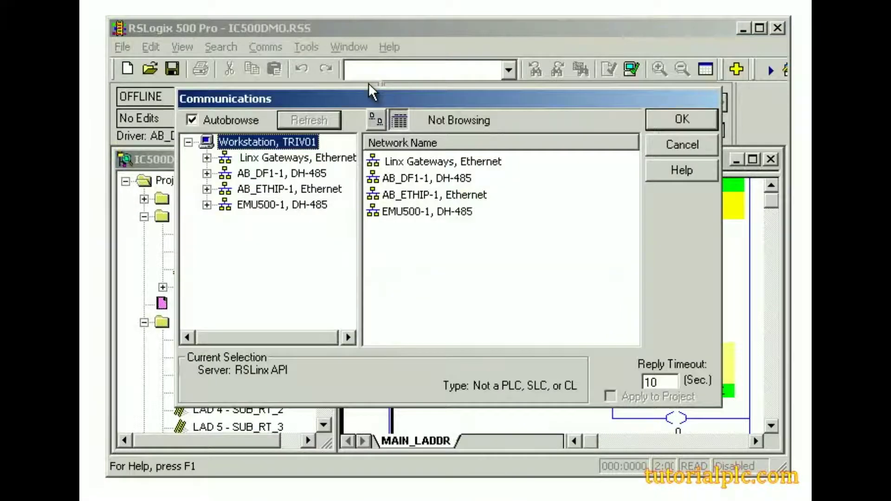
{"action": "left_click", "coordinate": [321, 174]}
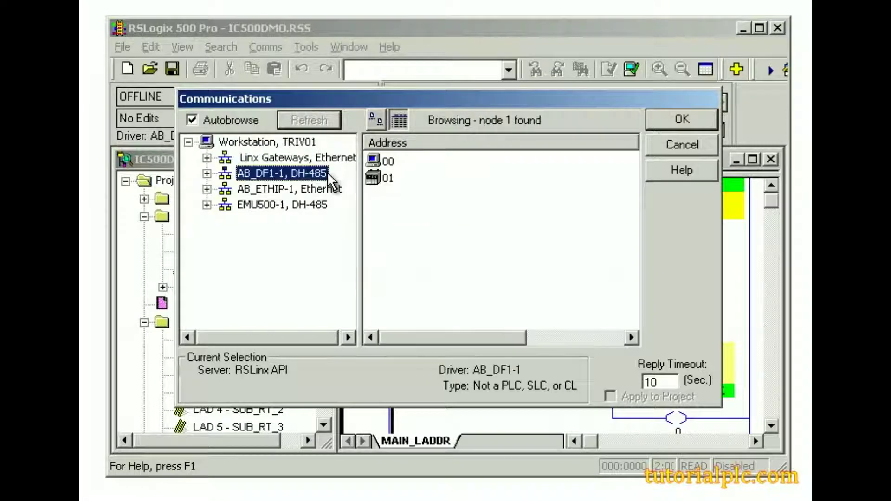
{"action": "left_click", "coordinate": [390, 179]}
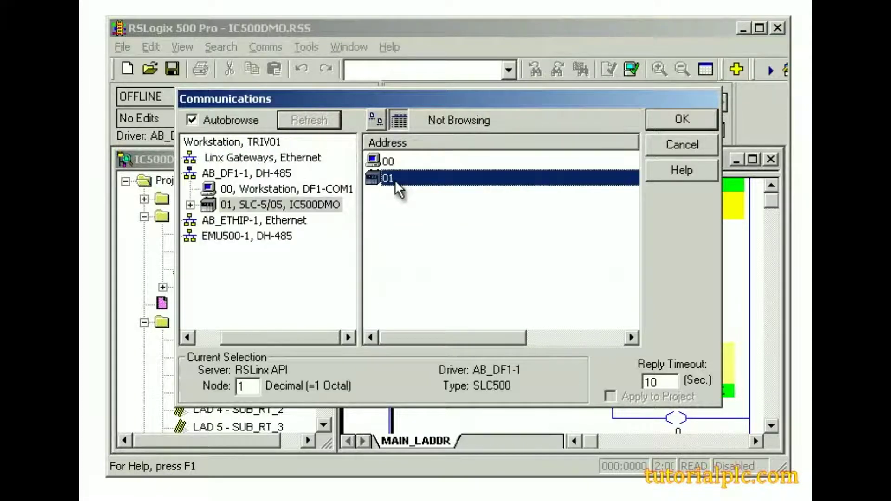
{"action": "left_click", "coordinate": [695, 119]}
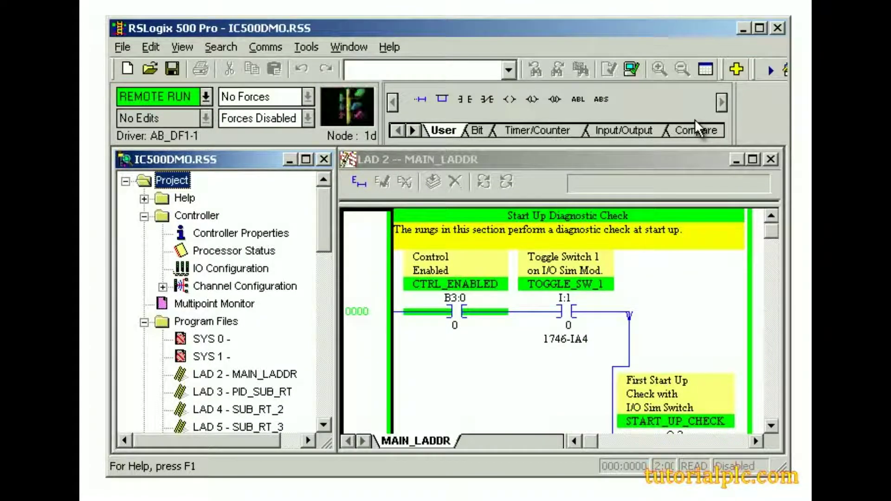
{"action": "left_click", "coordinate": [284, 48]}
{"action": "left_click", "coordinate": [283, 47]}
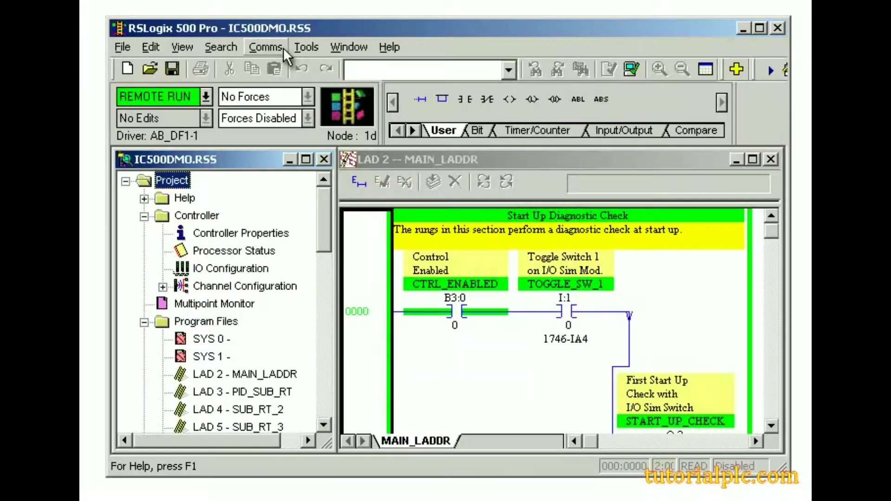
{"action": "left_click", "coordinate": [284, 48]}
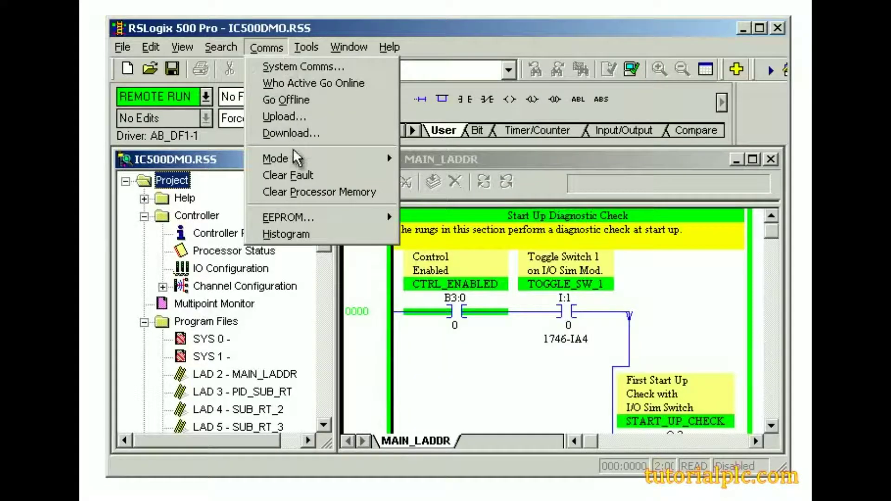
Step: Switch the SLC-5/05 processor to Program mode, confirming the change to REMOTE PROG
{"action": "mouse_move", "coordinate": [295, 158]}
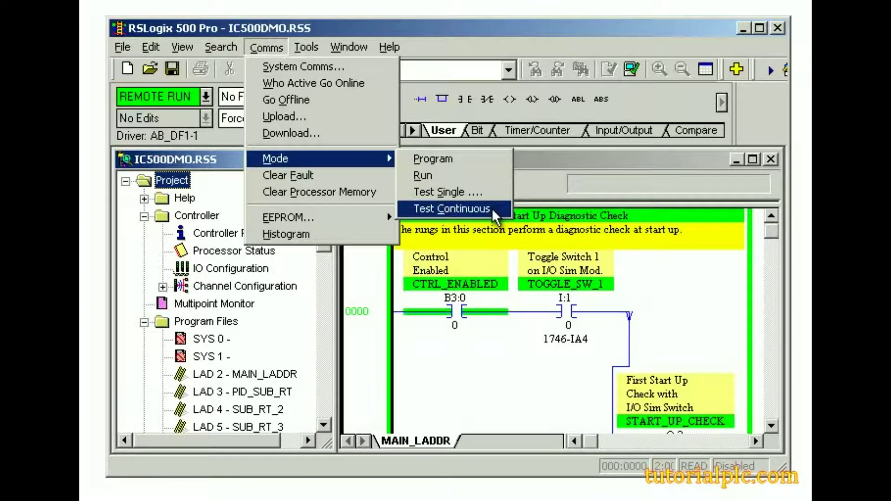
{"action": "left_click", "coordinate": [457, 158]}
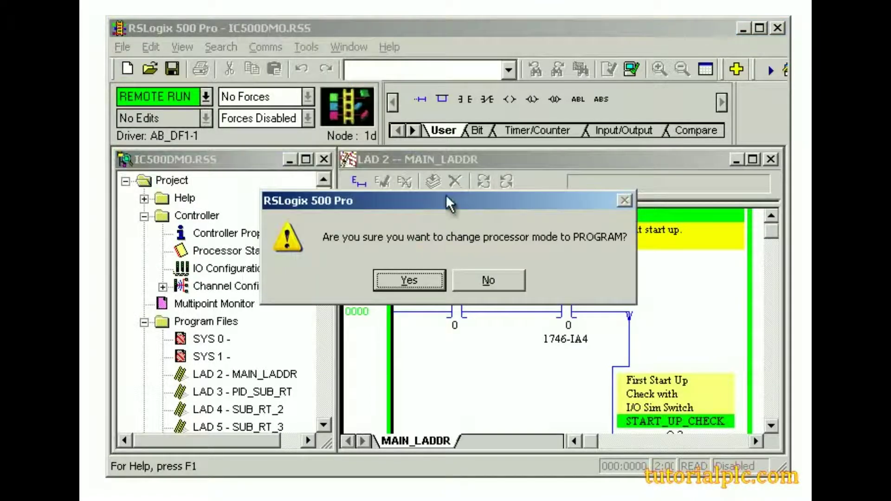
{"action": "left_click", "coordinate": [420, 278]}
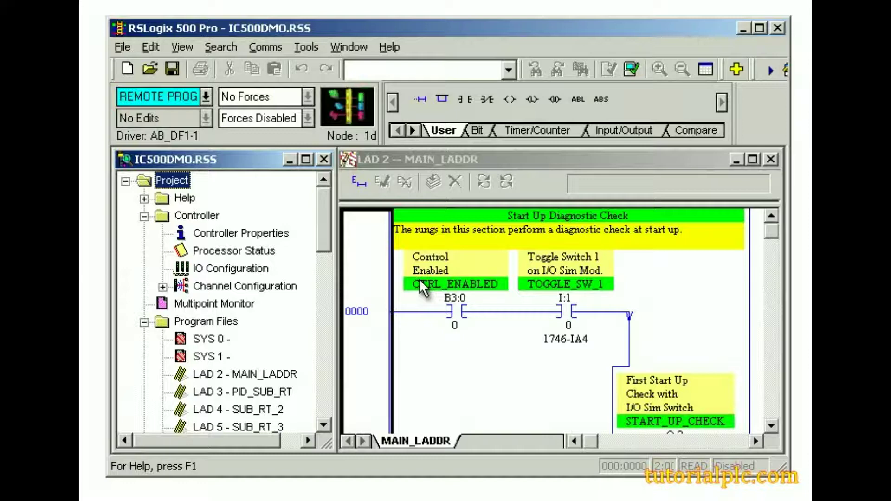
{"action": "left_click", "coordinate": [284, 47]}
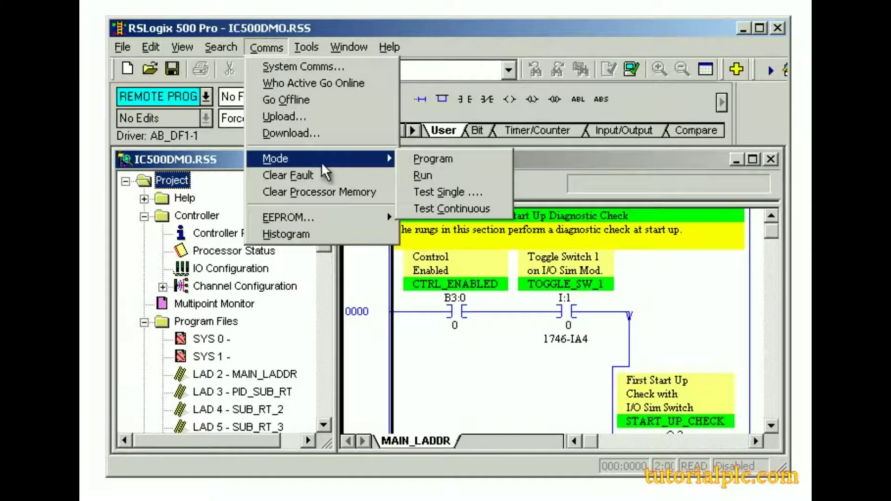
Step: Switch the processor to Run mode and confirm the change to REMOTE RUN
{"action": "left_click", "coordinate": [439, 175]}
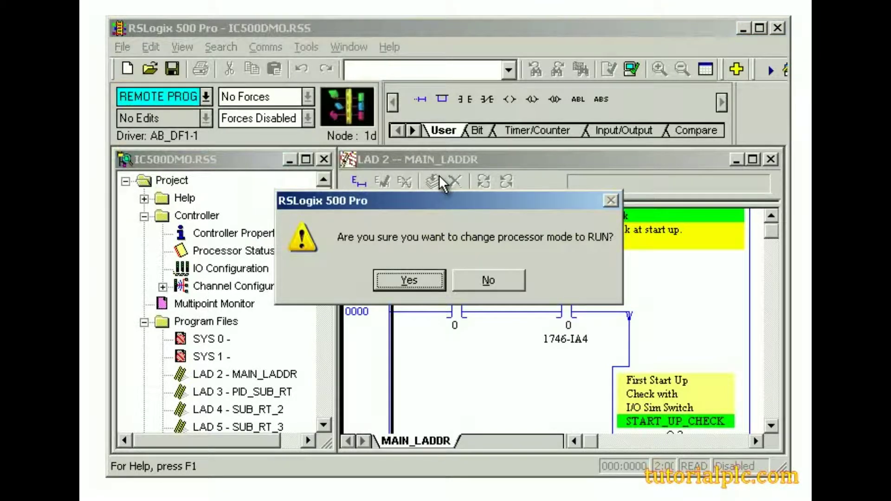
{"action": "left_click", "coordinate": [422, 281]}
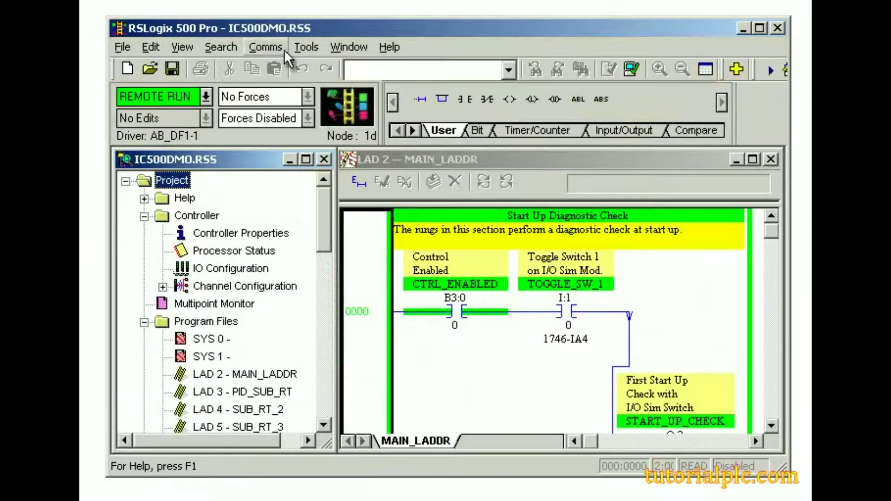
{"action": "left_click", "coordinate": [284, 48]}
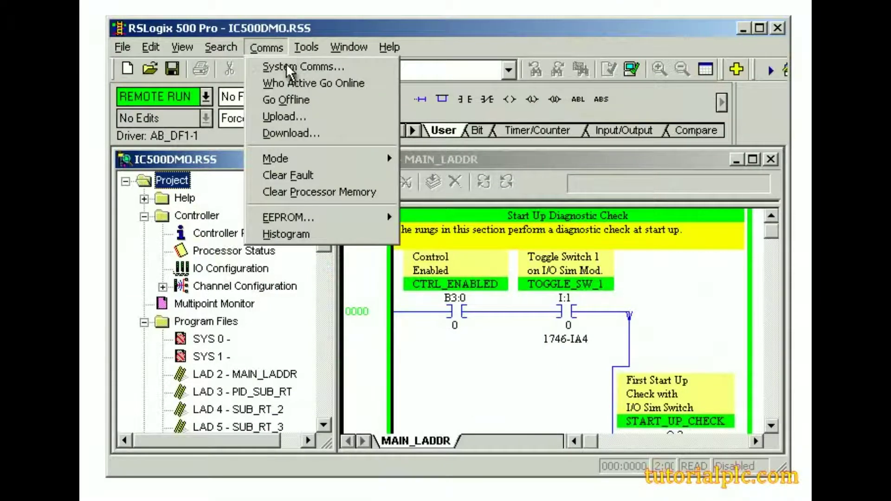
Step: Open the Test Single Scan/Step controls, set the breakpoint file value and run to the breakpoint
{"action": "mouse_move", "coordinate": [296, 162]}
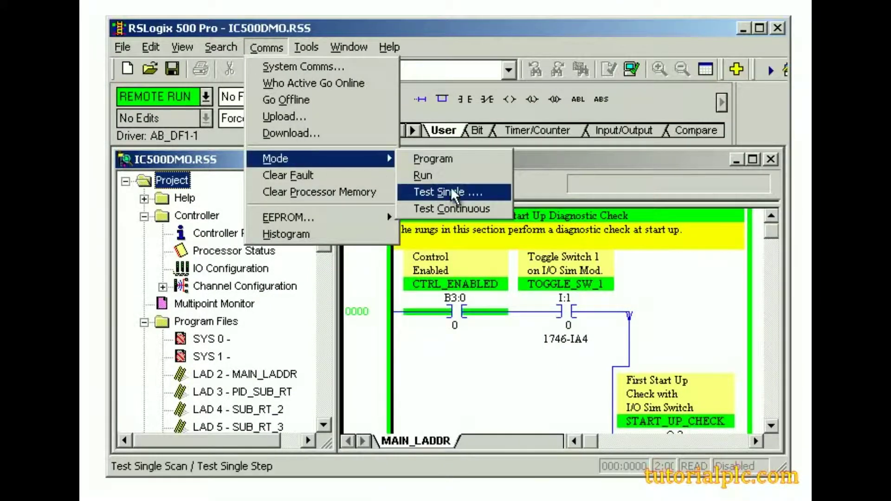
{"action": "left_click", "coordinate": [468, 193]}
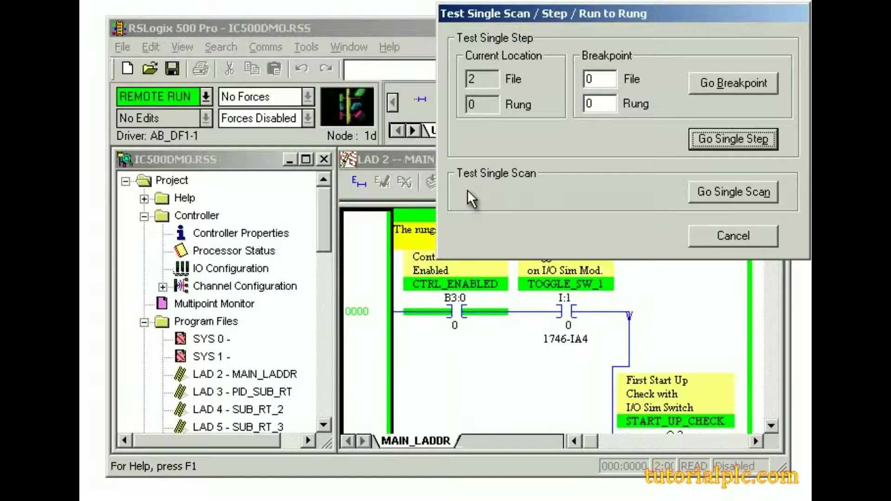
{"action": "double_click", "coordinate": [592, 78]}
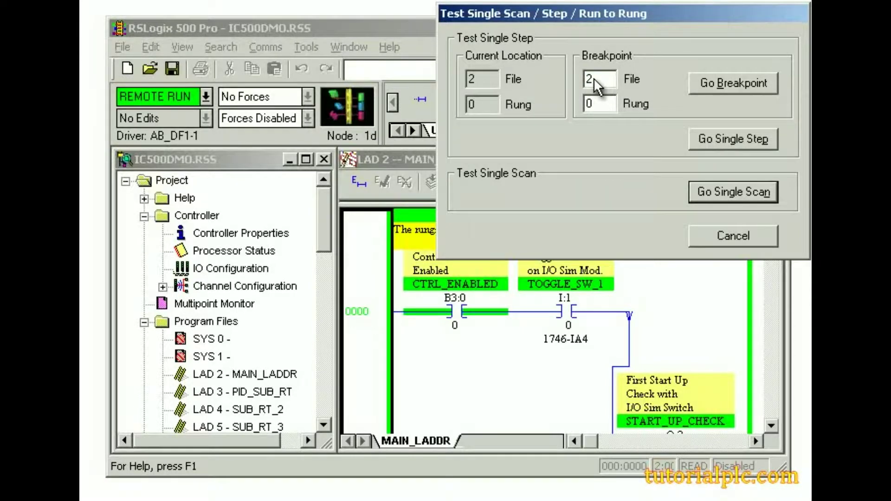
{"action": "left_click", "coordinate": [773, 84]}
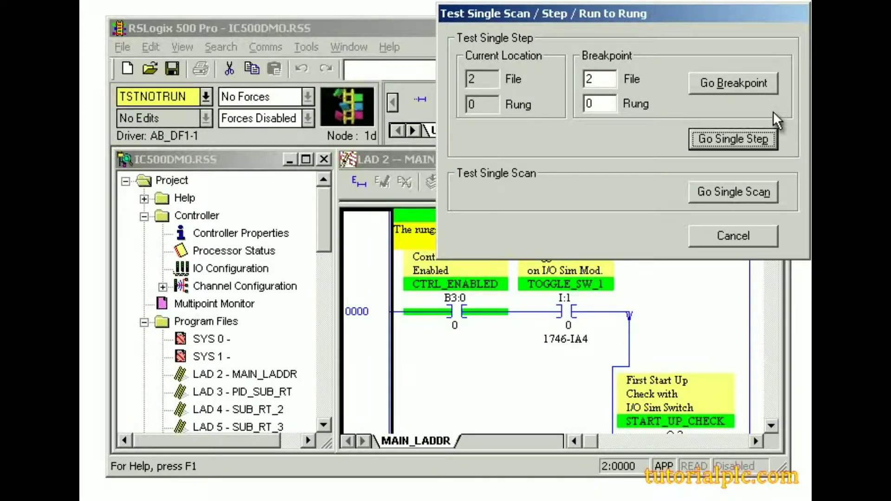
Step: Single-step the processor three rungs through MAIN_LADDR to rung 0003, then close the step test window
{"action": "left_click", "coordinate": [773, 143]}
{"action": "left_click", "coordinate": [773, 143]}
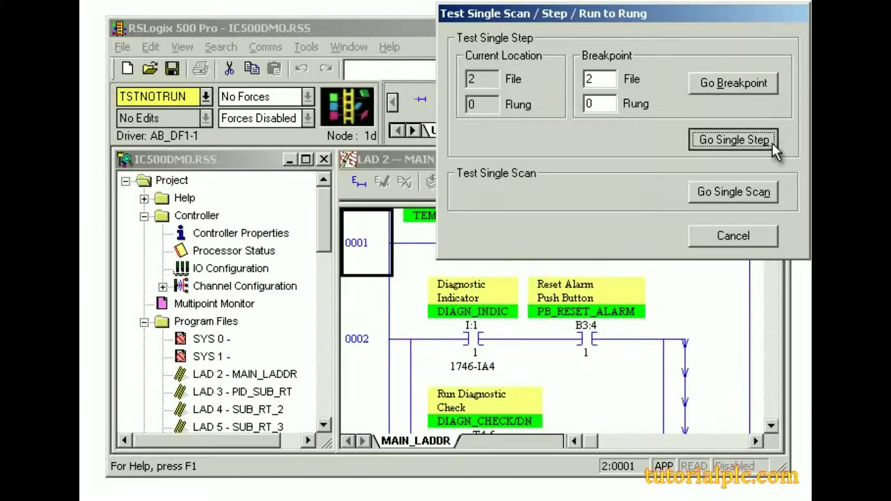
{"action": "left_click", "coordinate": [772, 143]}
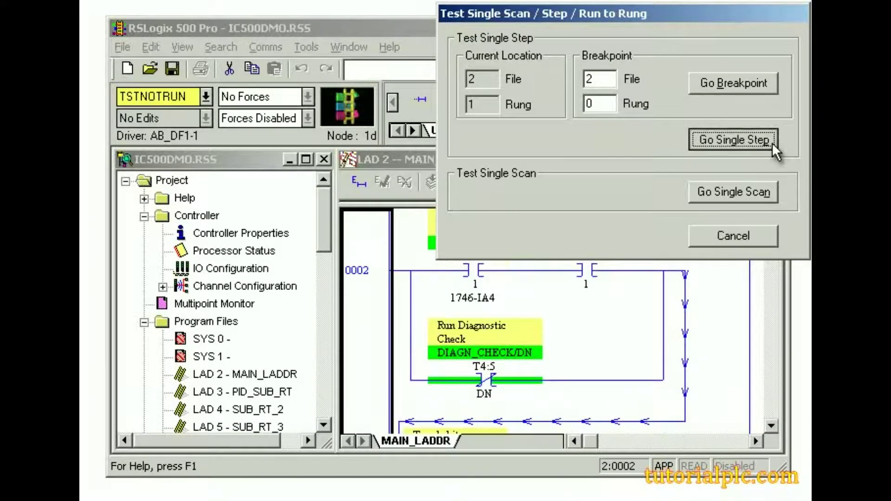
{"action": "left_click", "coordinate": [756, 236]}
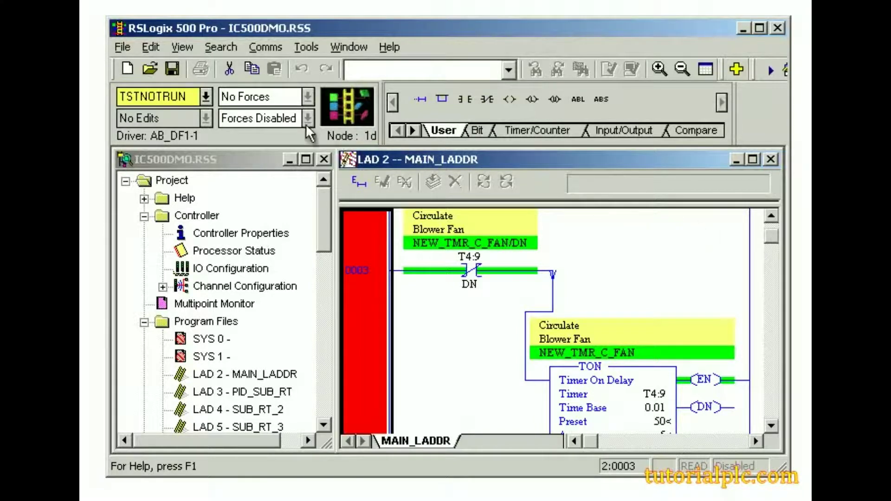
{"action": "left_click", "coordinate": [205, 98]}
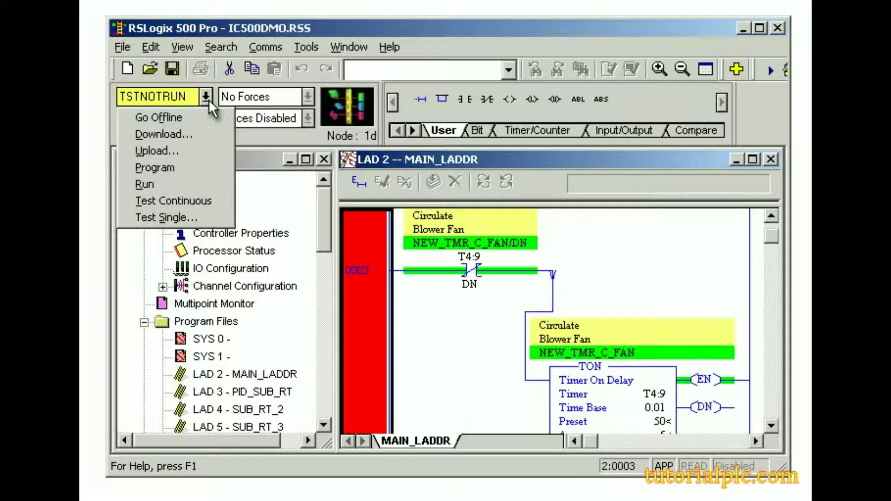
Step: Put the processor into Test Continuous mode and confirm the change to TEST
{"action": "left_click", "coordinate": [215, 200]}
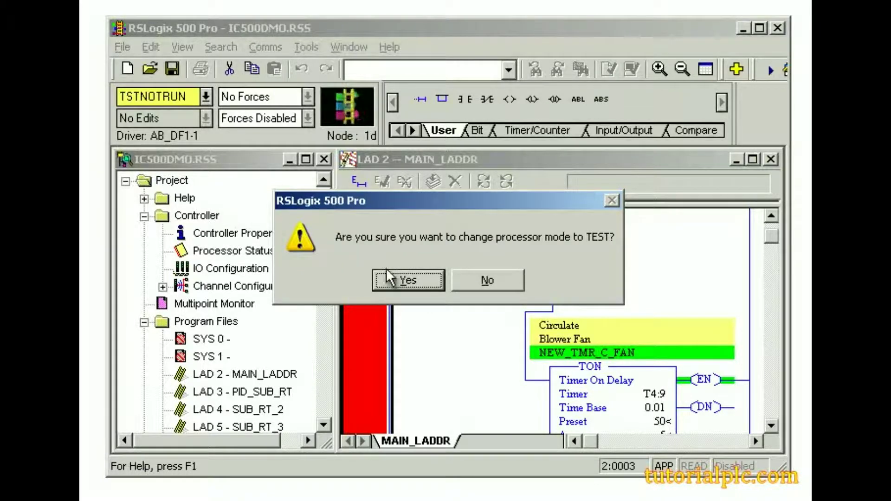
{"action": "left_click", "coordinate": [420, 281]}
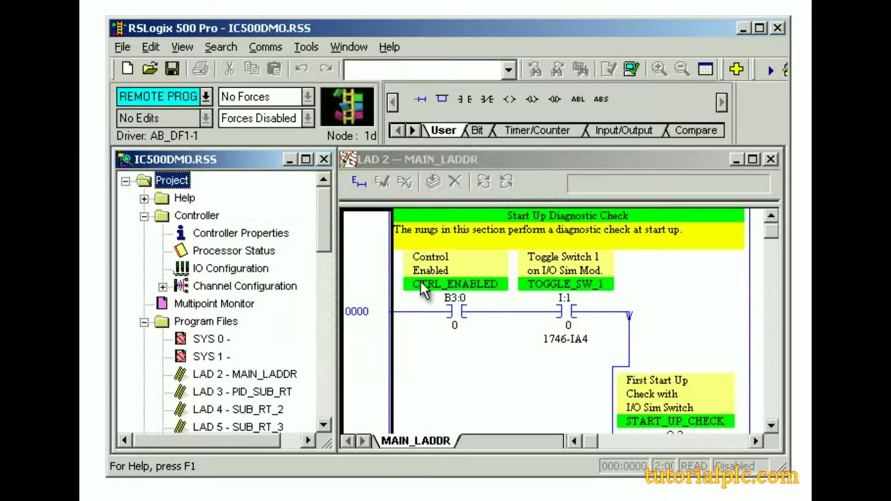
{"action": "left_click", "coordinate": [206, 98]}
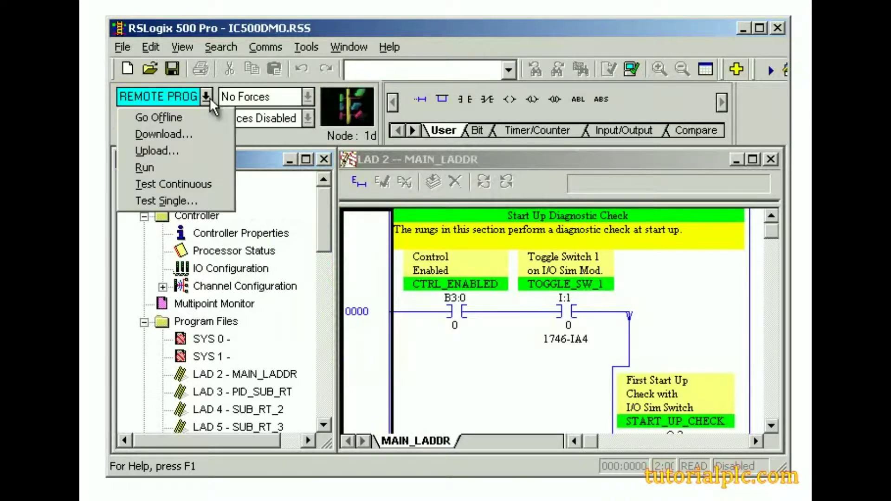
Step: Upload the program from the processor, confirming going online
{"action": "left_click", "coordinate": [181, 150]}
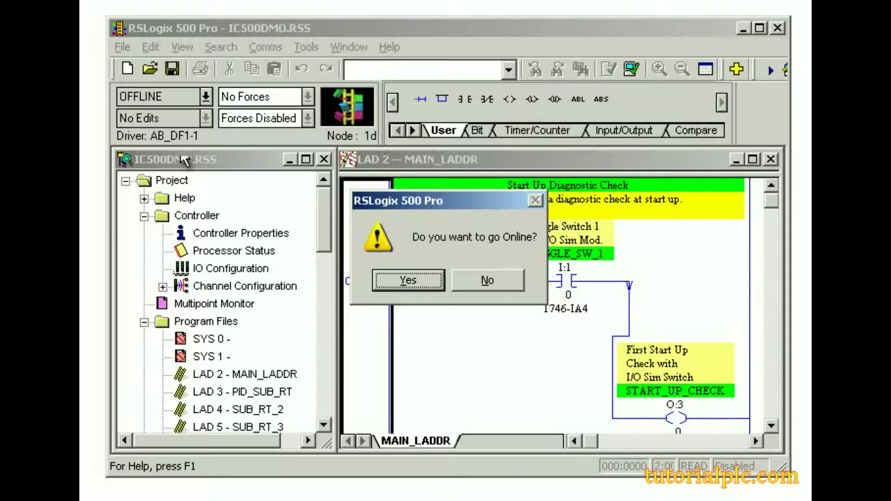
{"action": "left_click", "coordinate": [409, 281]}
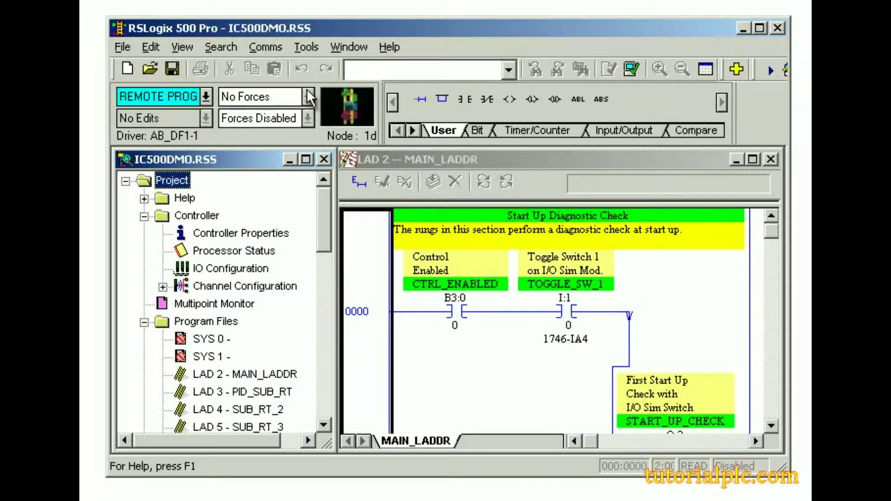
{"action": "left_click", "coordinate": [265, 47]}
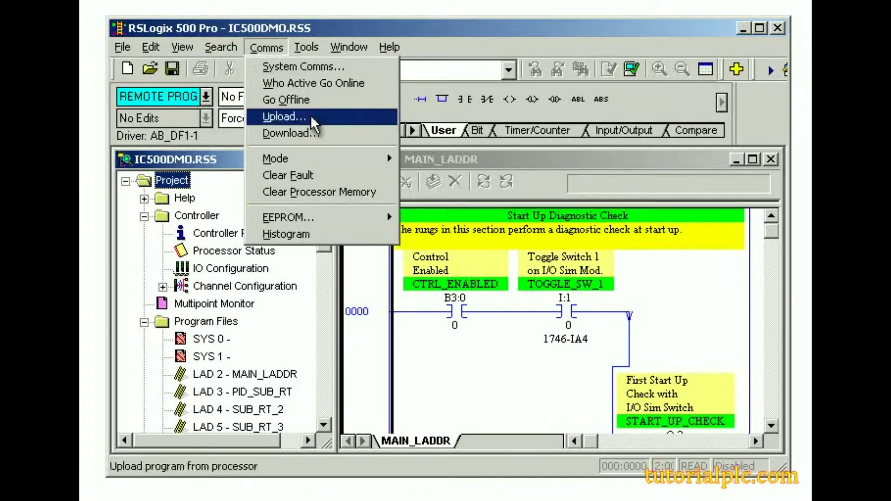
{"action": "left_click", "coordinate": [406, 119]}
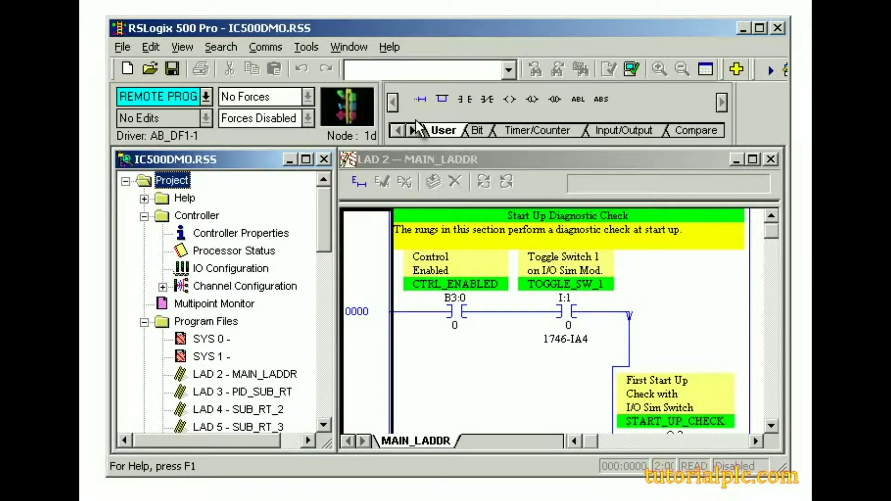
Step: Recheck the System Communications settings (AB_DF1-1, node 1) and close System Options unchanged
{"action": "left_click", "coordinate": [318, 47]}
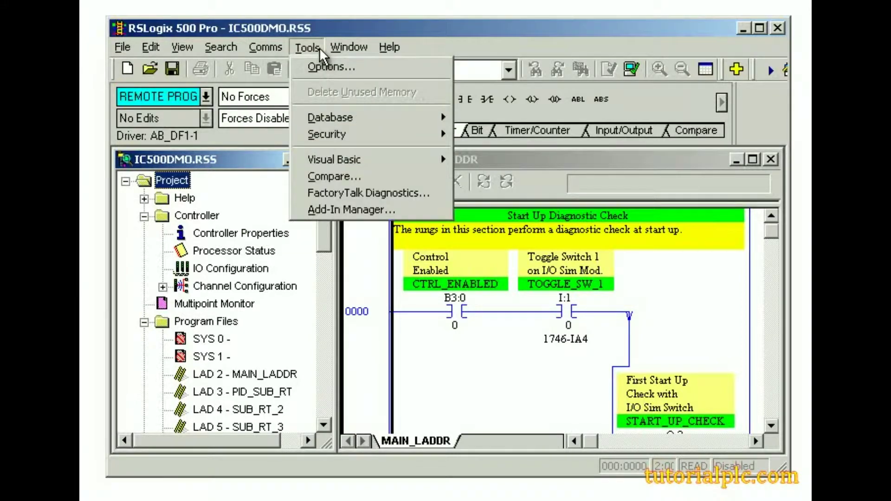
{"action": "left_click", "coordinate": [355, 67]}
{"action": "left_click", "coordinate": [423, 40]}
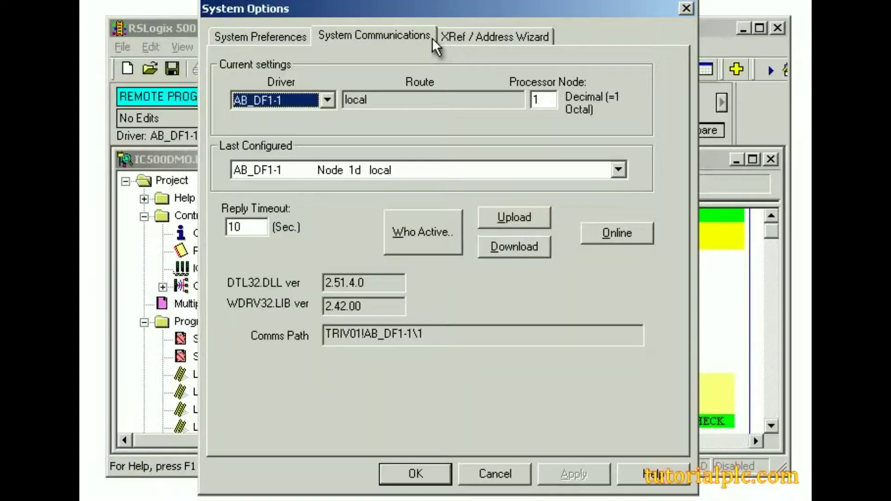
{"action": "left_click", "coordinate": [516, 476]}
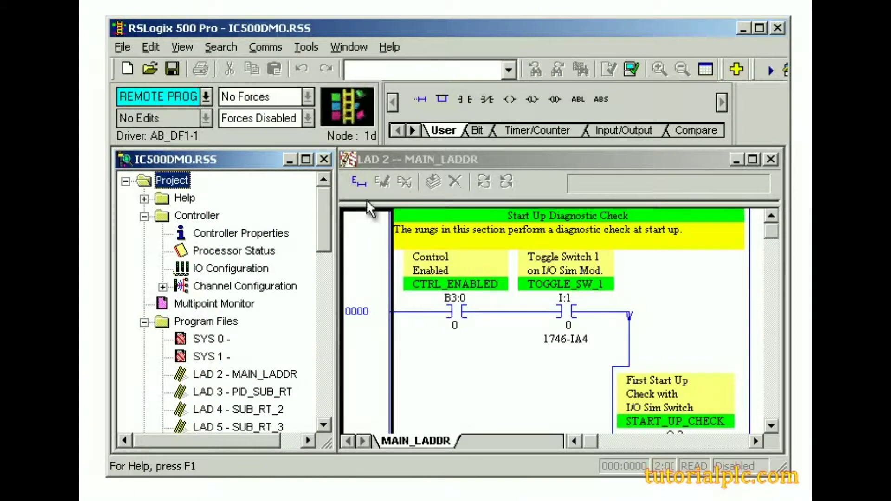
{"action": "left_click", "coordinate": [265, 47]}
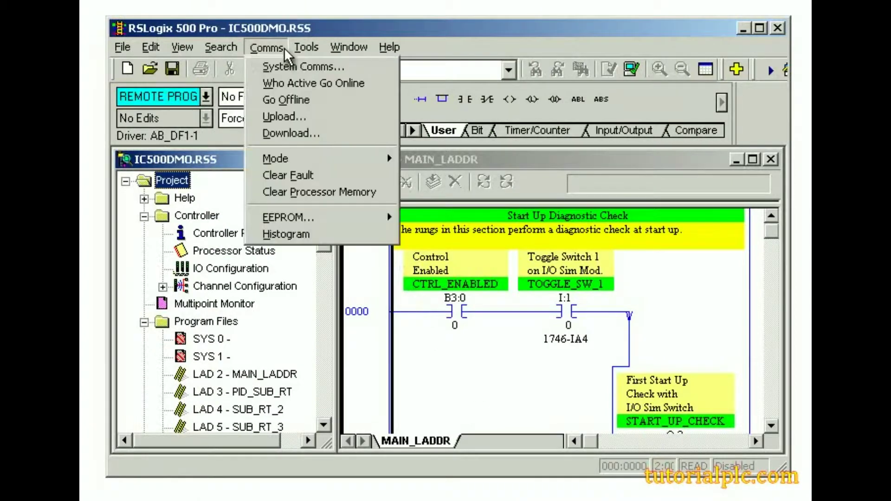
Step: Upload again, saving IC500DMO.RSS with revision note 'Upload using DF1 driver' and including data table values
{"action": "left_click", "coordinate": [309, 112]}
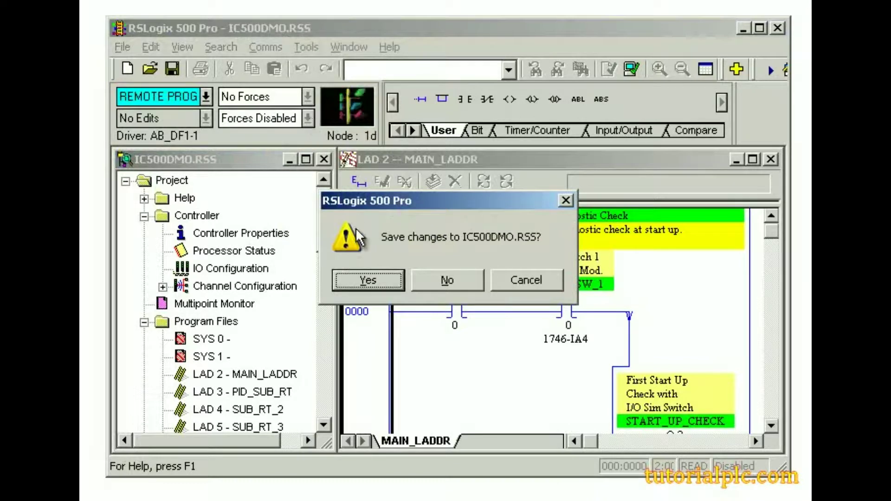
{"action": "left_click", "coordinate": [377, 281]}
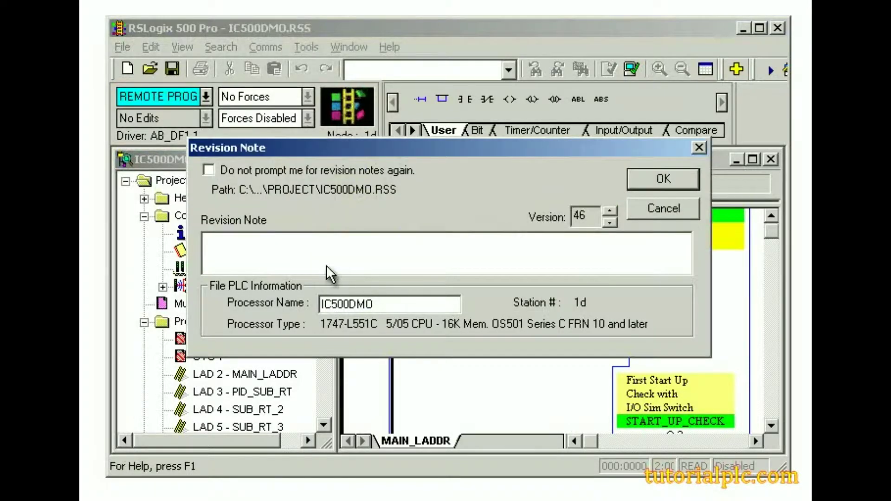
{"action": "type", "text": "Upload using DF1 driver"}
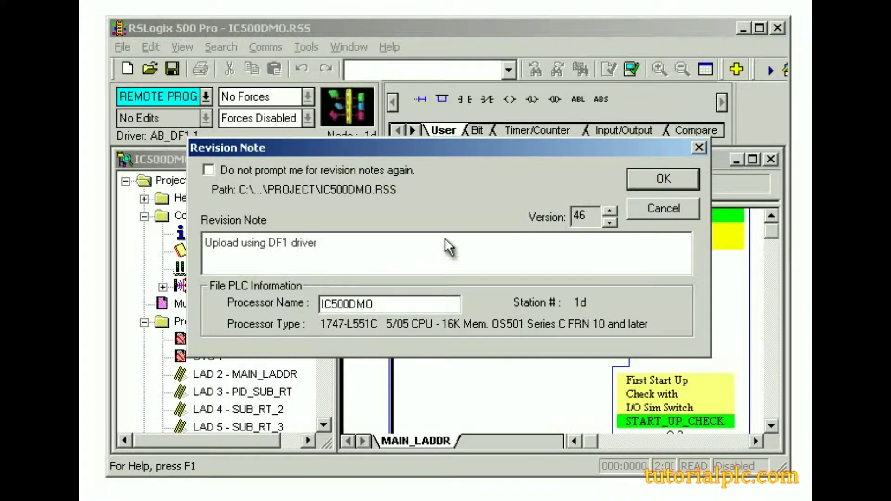
{"action": "left_click", "coordinate": [680, 181]}
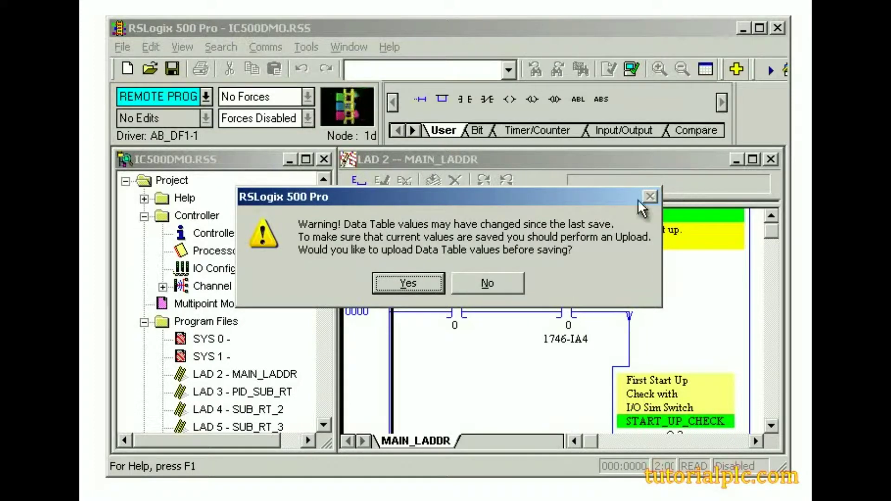
{"action": "left_click", "coordinate": [423, 287]}
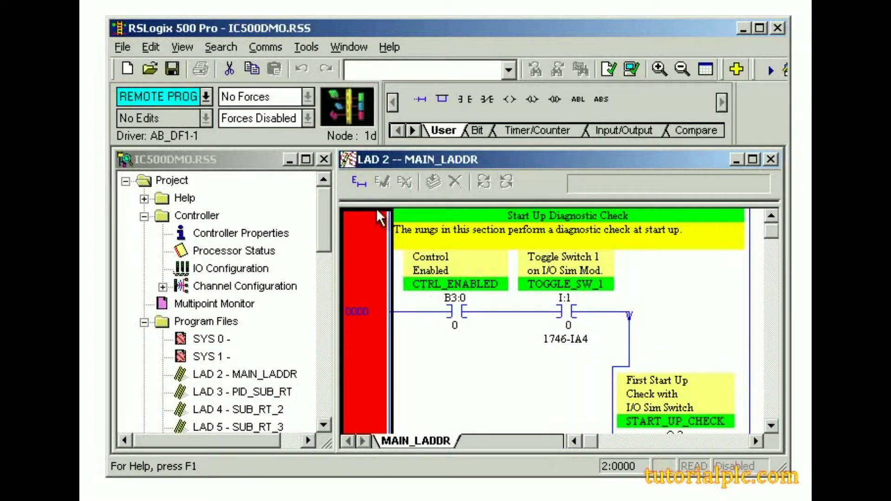
{"action": "left_click", "coordinate": [283, 49]}
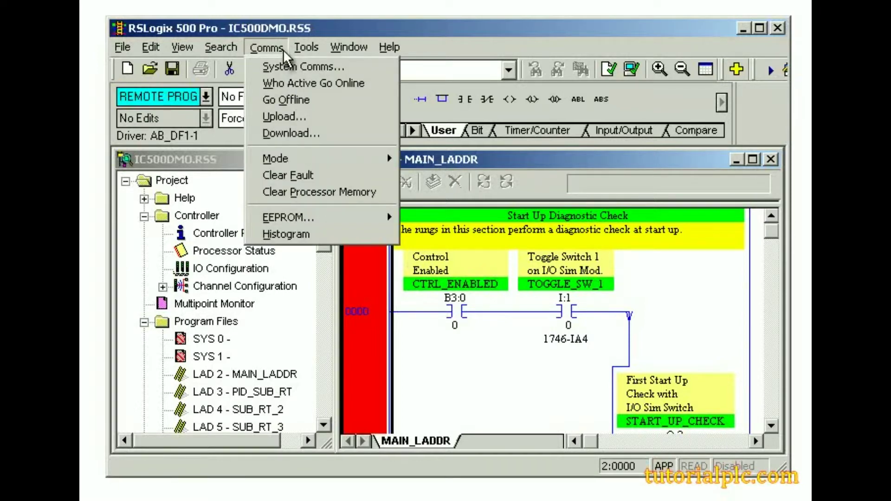
Step: Start a fresh upload, saving IC500DMO.RSS with an empty revision note and uploading data table values
{"action": "left_click", "coordinate": [310, 99]}
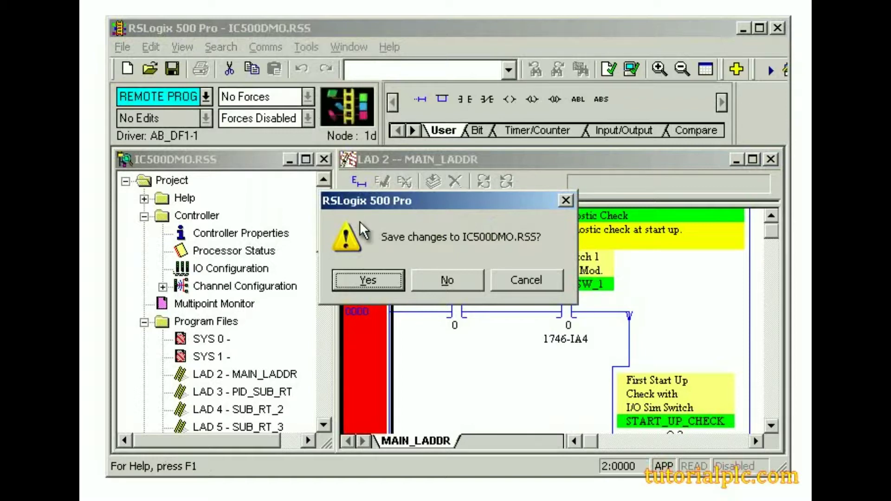
{"action": "left_click", "coordinate": [382, 280]}
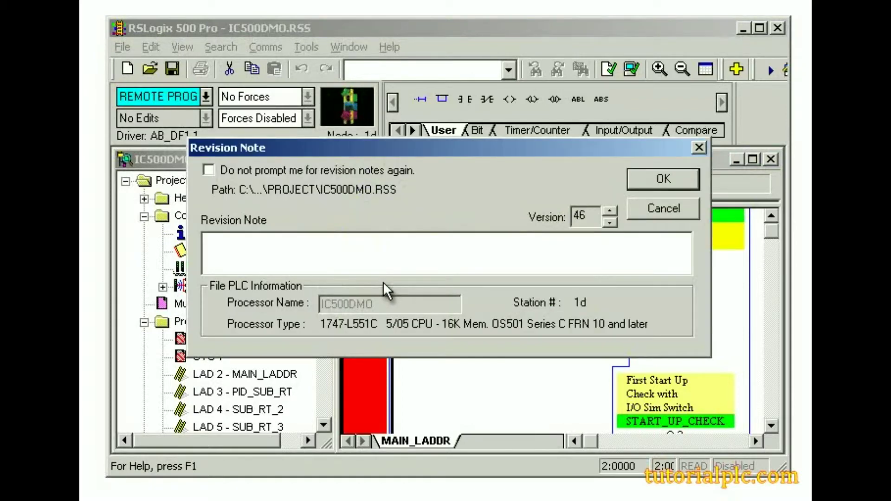
{"action": "left_click", "coordinate": [679, 184]}
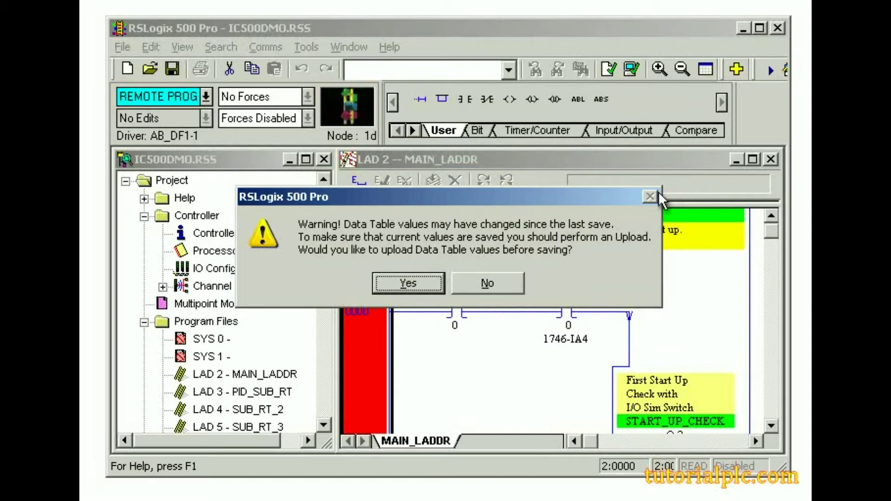
{"action": "left_click", "coordinate": [409, 284]}
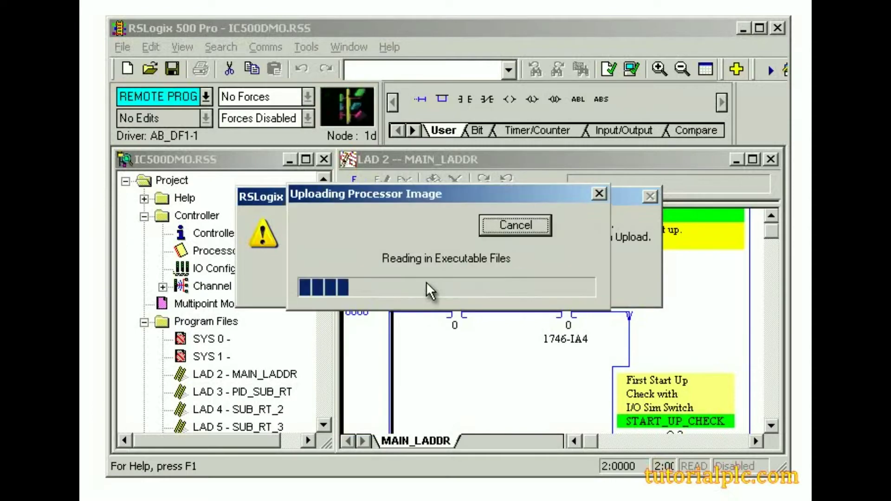